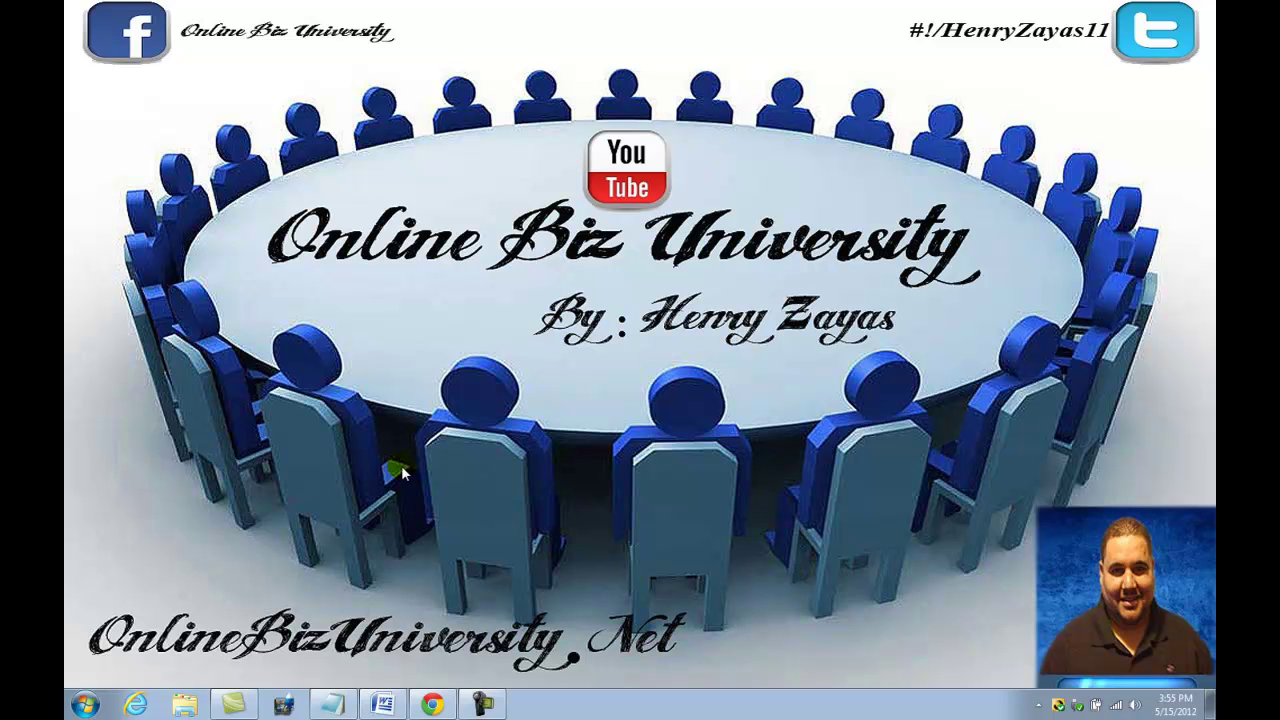
Paste the 'Sign-Up Today!!' promo paragraph from Notepad into a new blank Word document
left_click(381, 705)
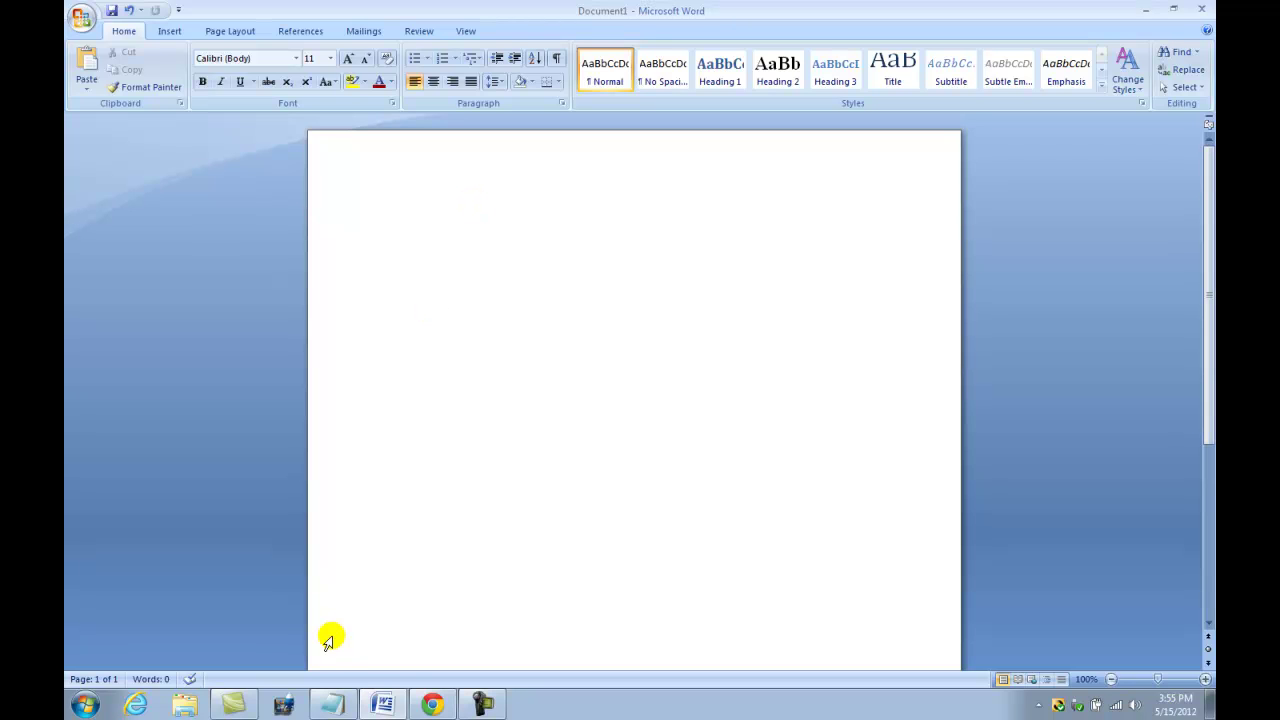
left_click(333, 705)
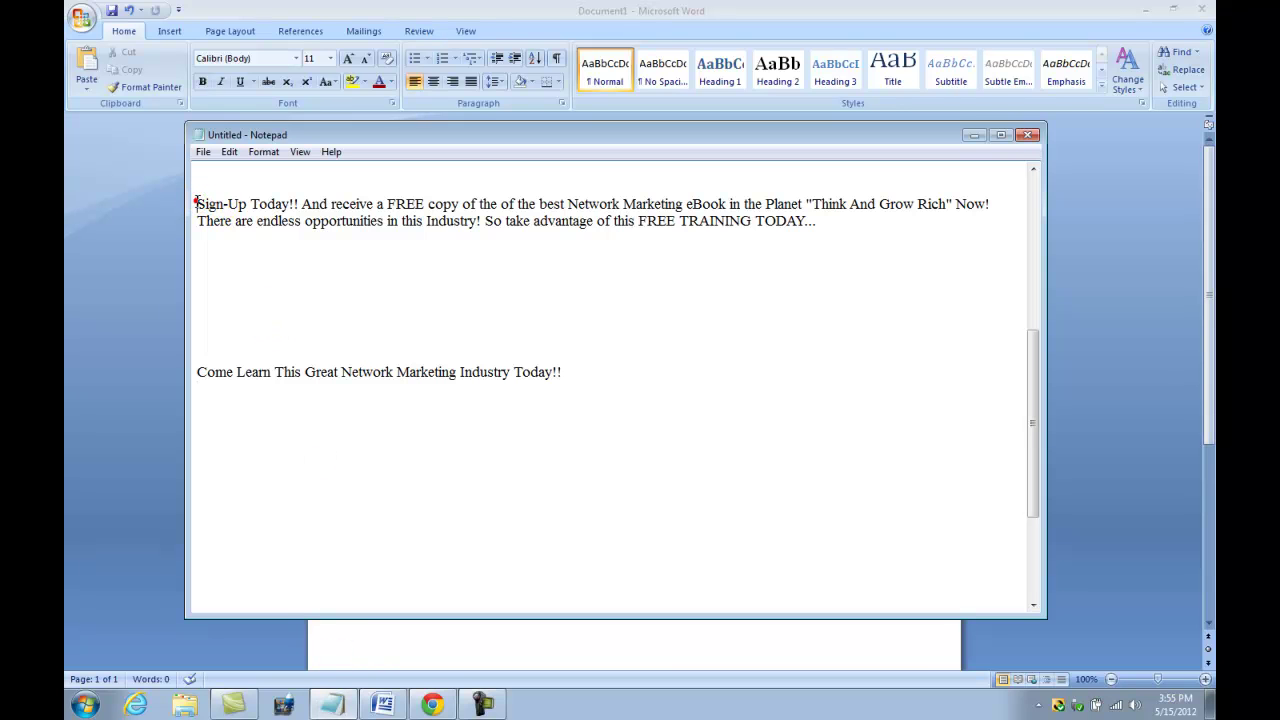
left_click_drag(196, 204, 818, 224)
key("ctrl+c")
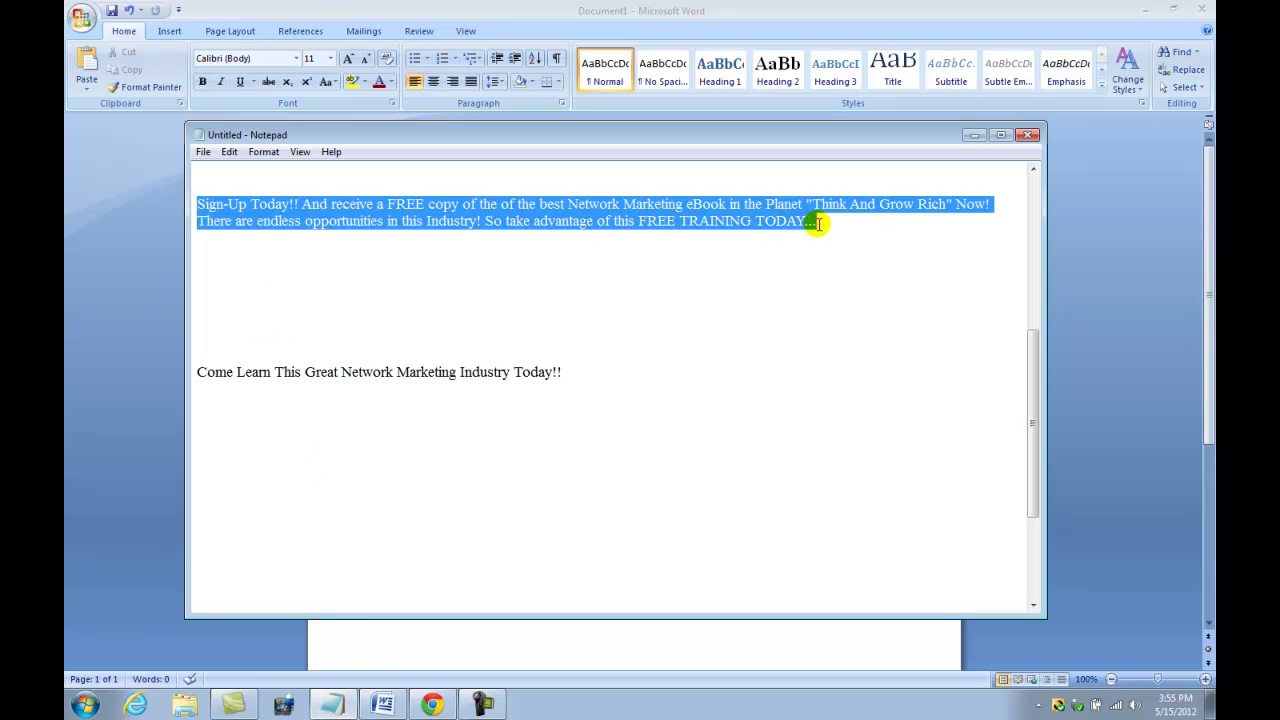
left_click(973, 135)
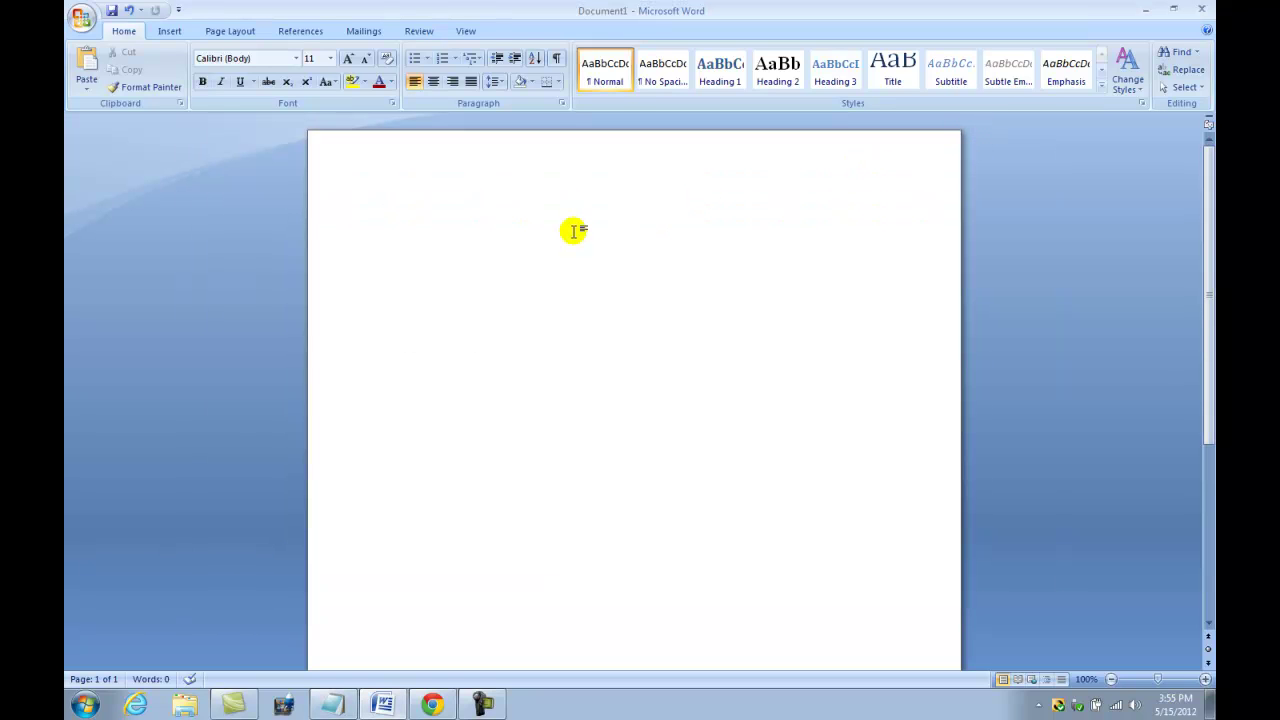
key("ctrl+v")
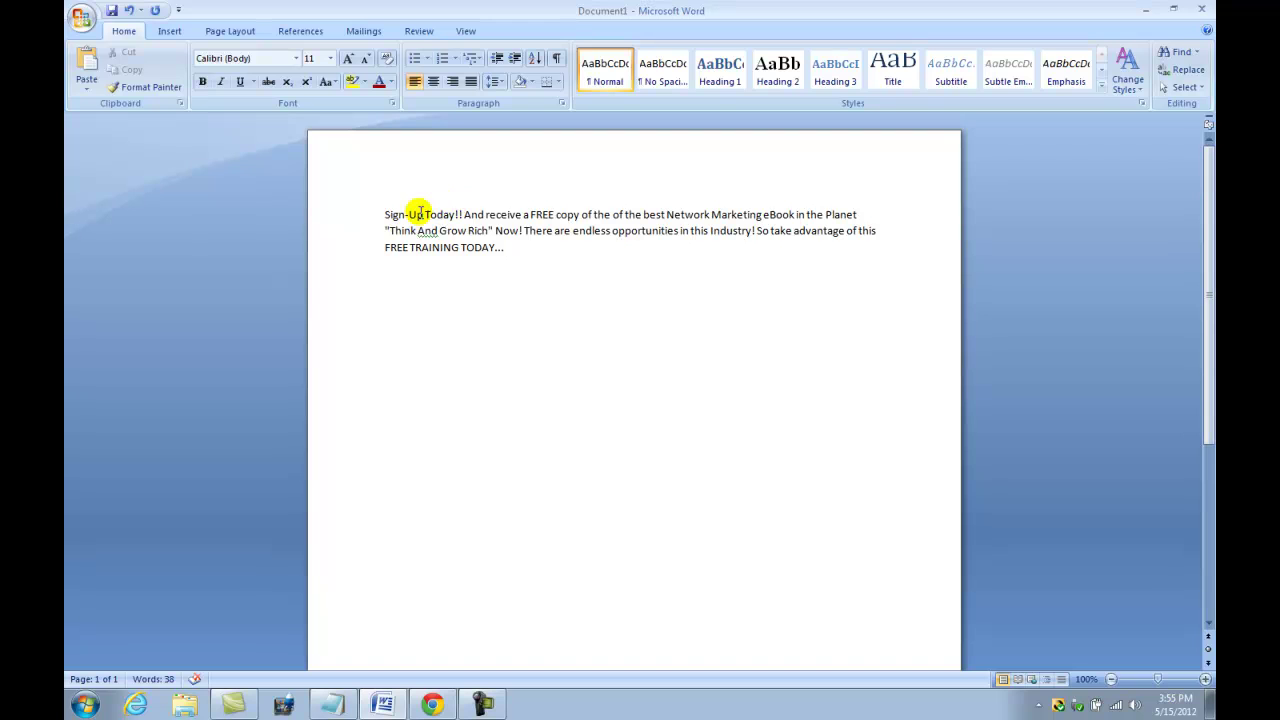
Center the promo paragraph and format it as 24 pt Times New Roman, bold and italic
left_click_drag(385, 214, 500, 249)
left_click(433, 82)
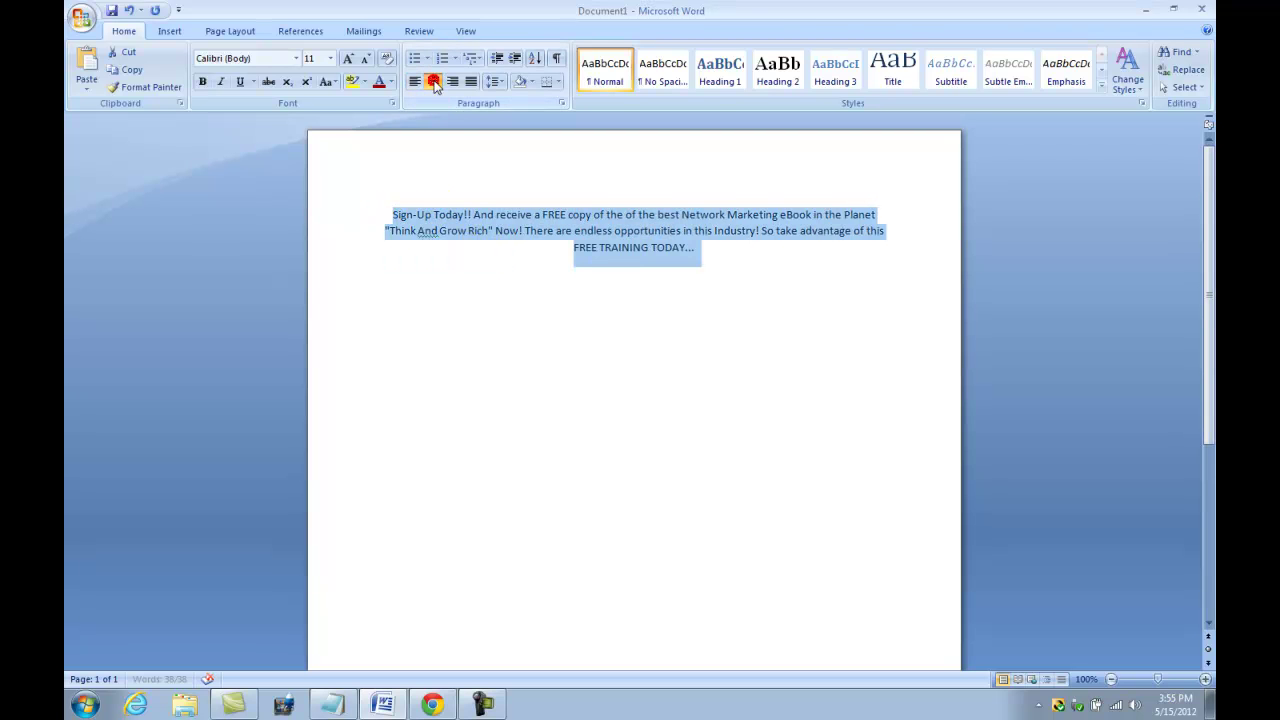
left_click(331, 58)
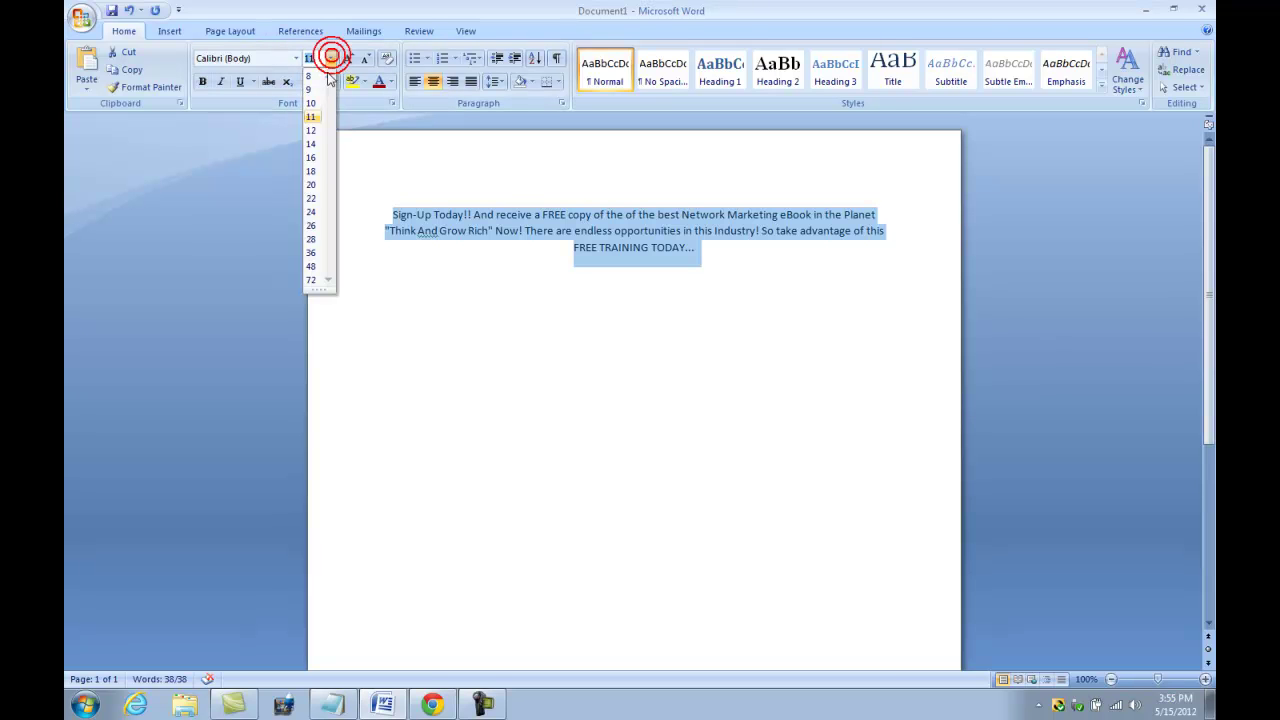
left_click(312, 211)
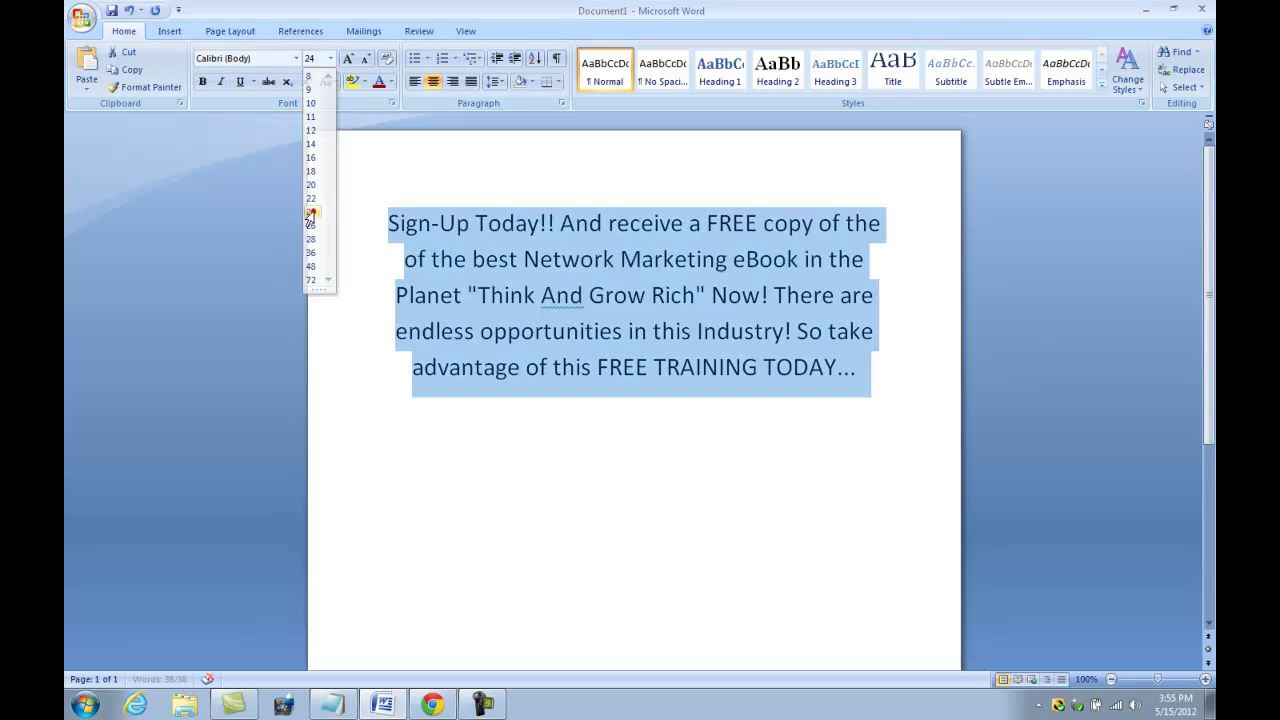
left_click(295, 58)
left_click(275, 148)
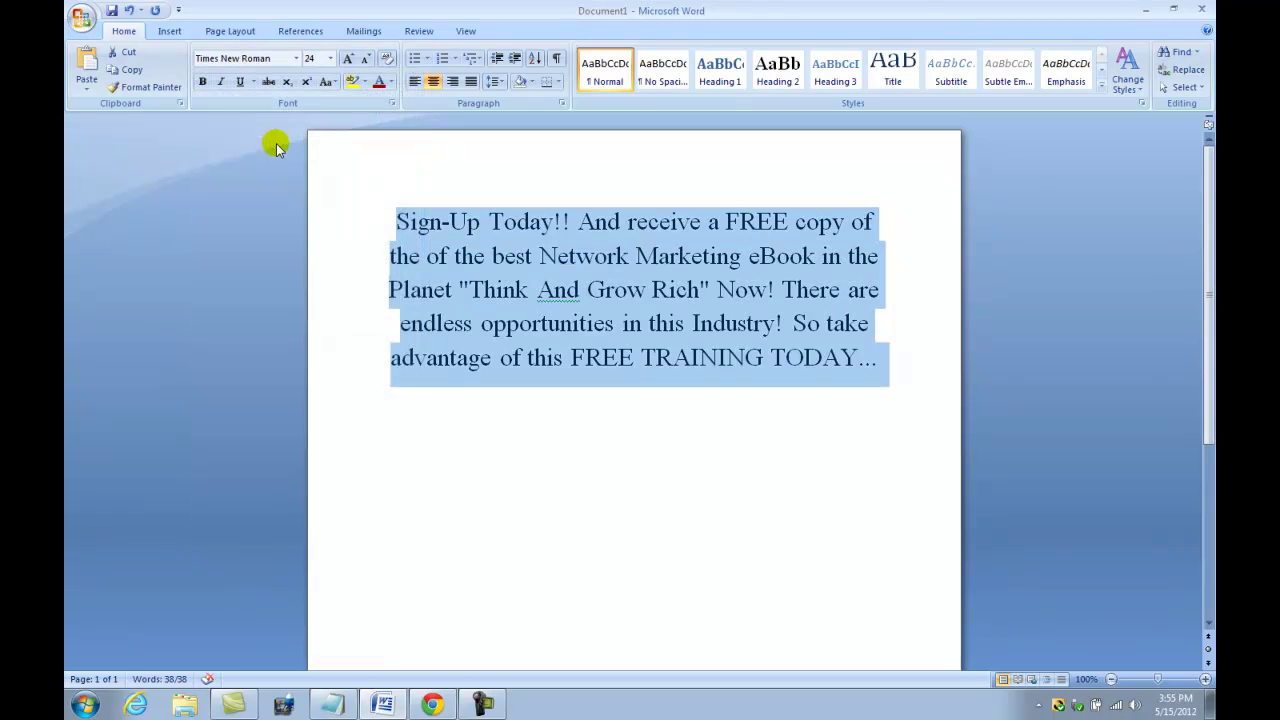
left_click(202, 81)
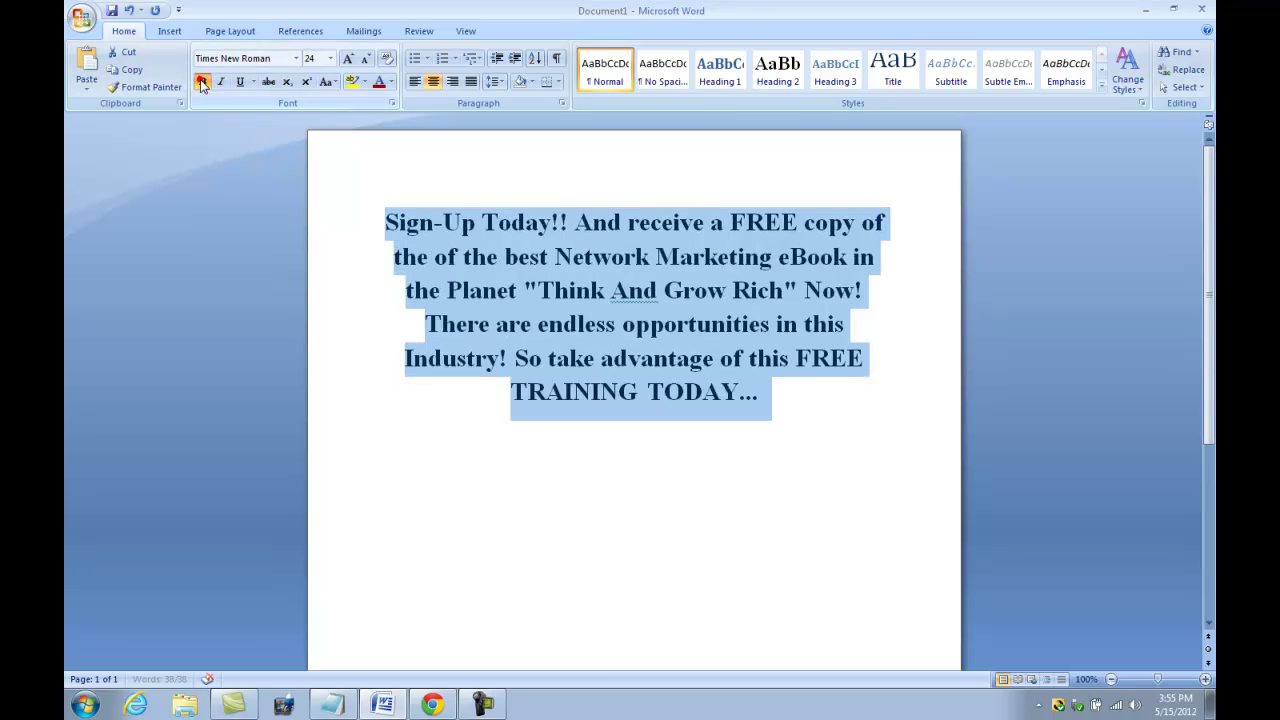
left_click(221, 82)
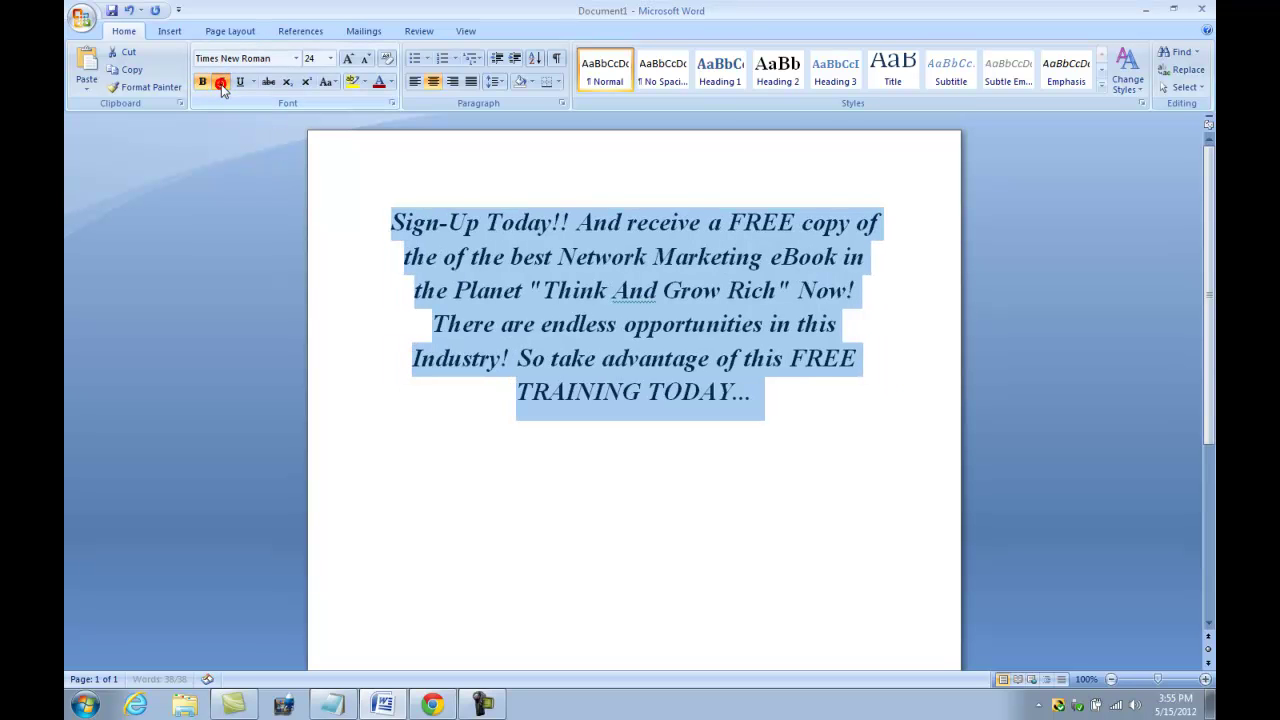
left_click(510, 457)
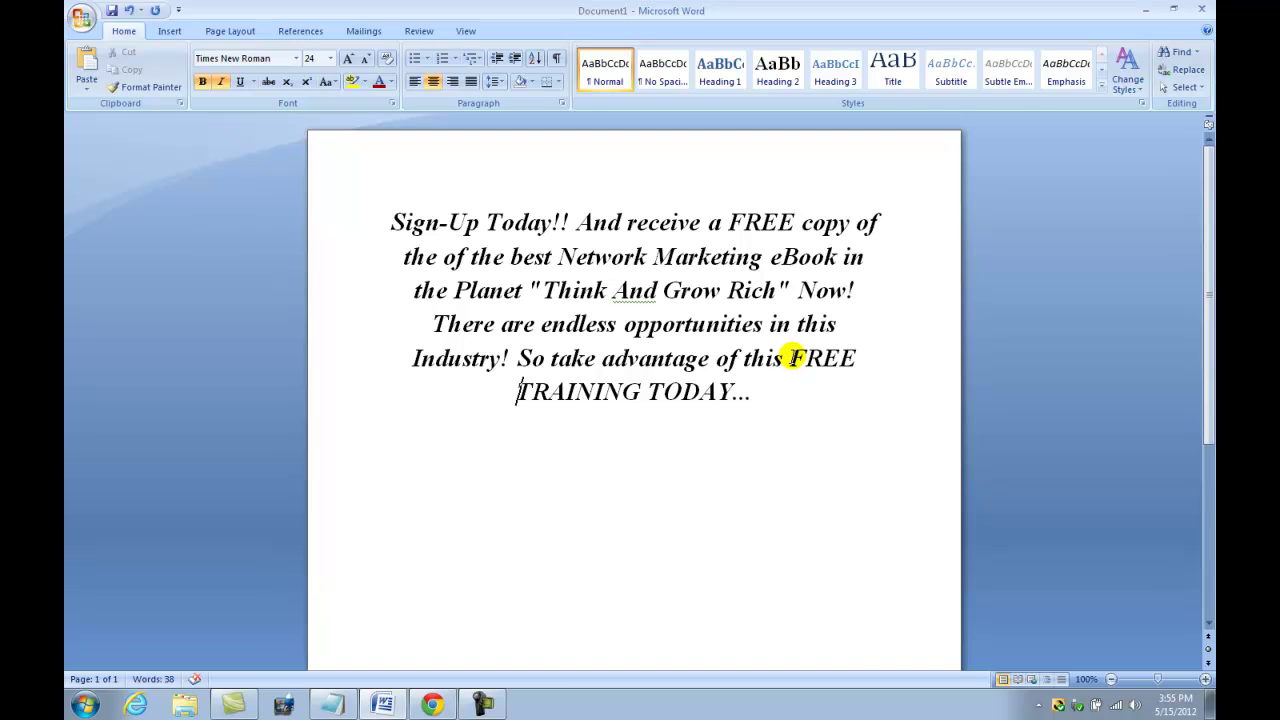
left_click_drag(789, 358, 809, 380)
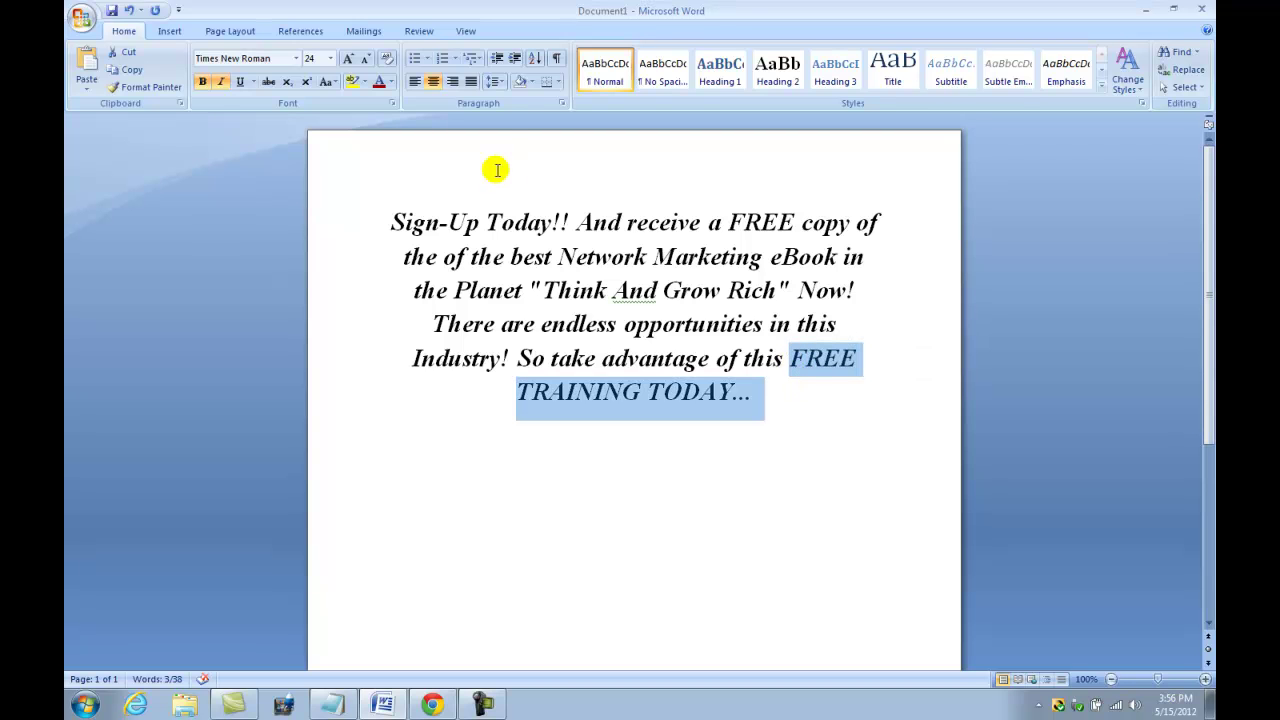
Colour 'FREE TRAINING TODAY...' blue and the text from Sign-Up through 'this' dark red
left_click(390, 84)
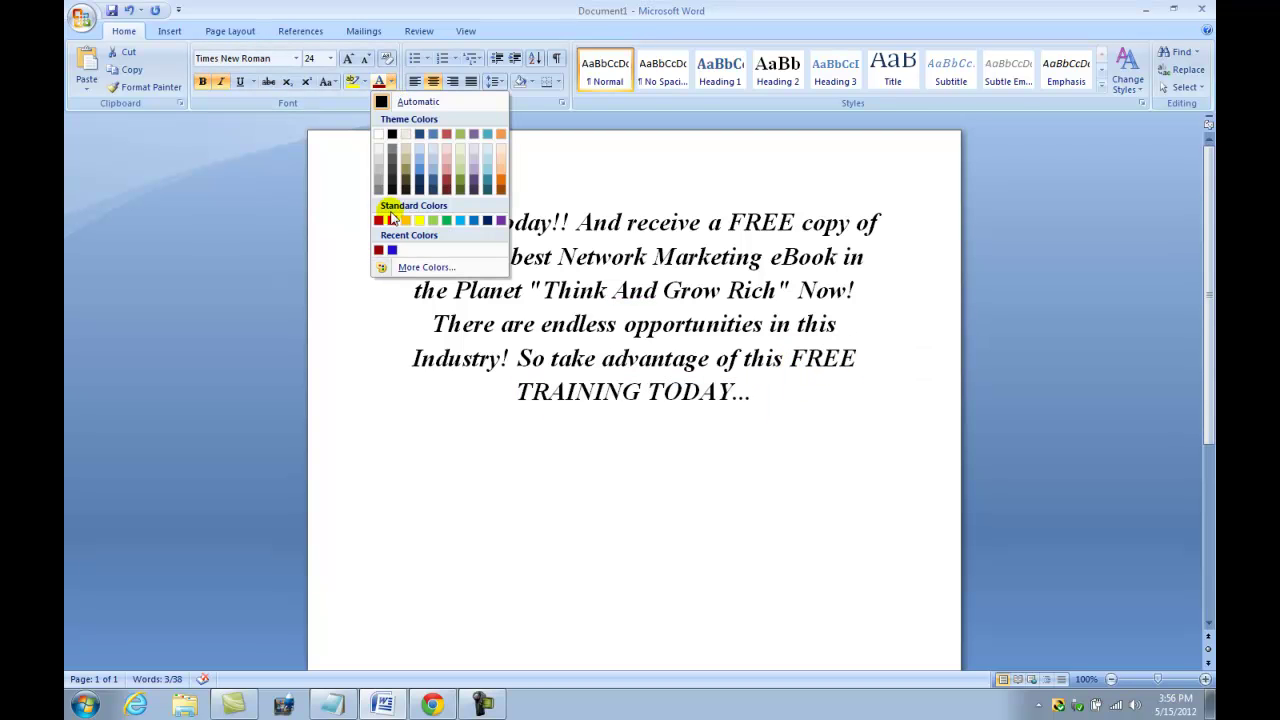
left_click(391, 250)
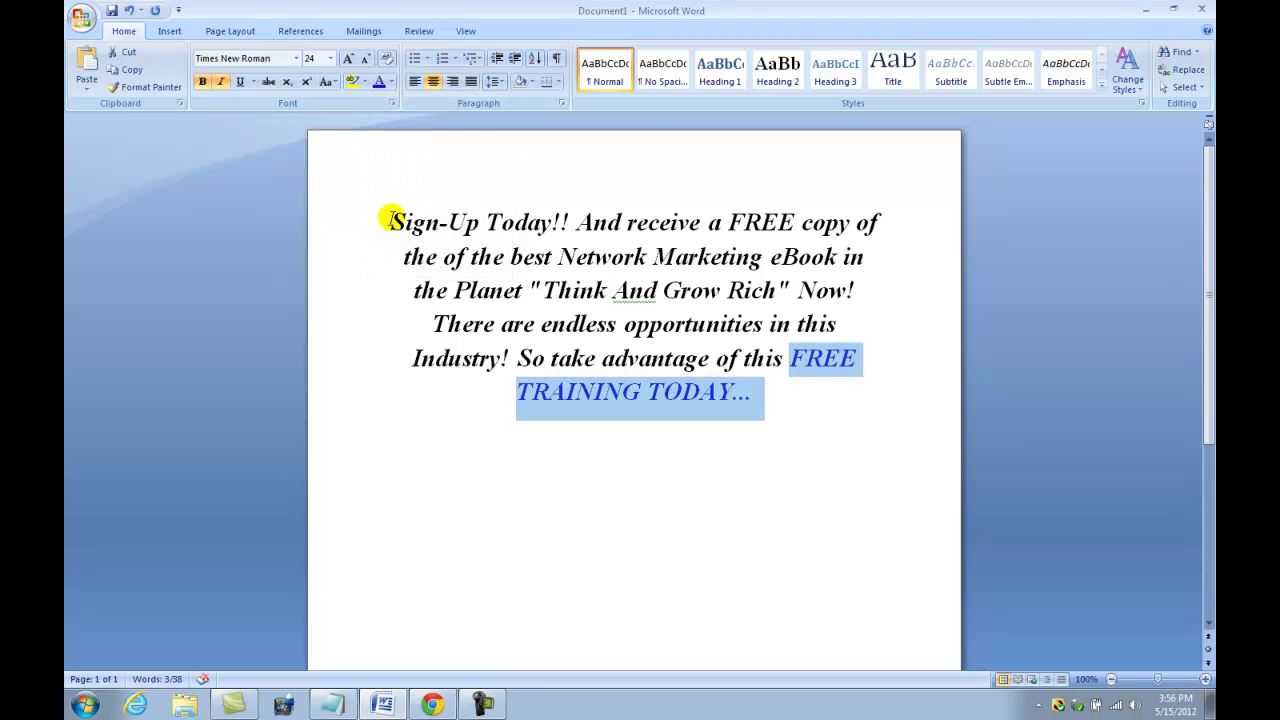
left_click_drag(391, 216, 762, 352)
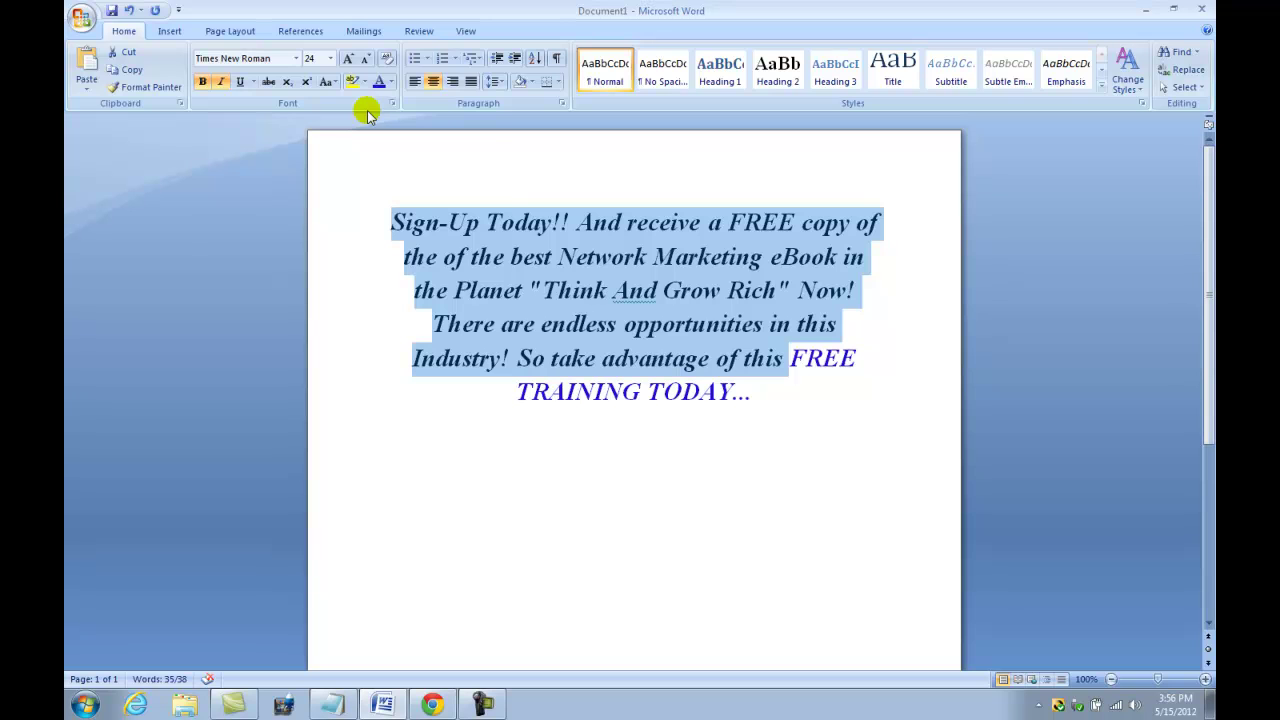
left_click(392, 82)
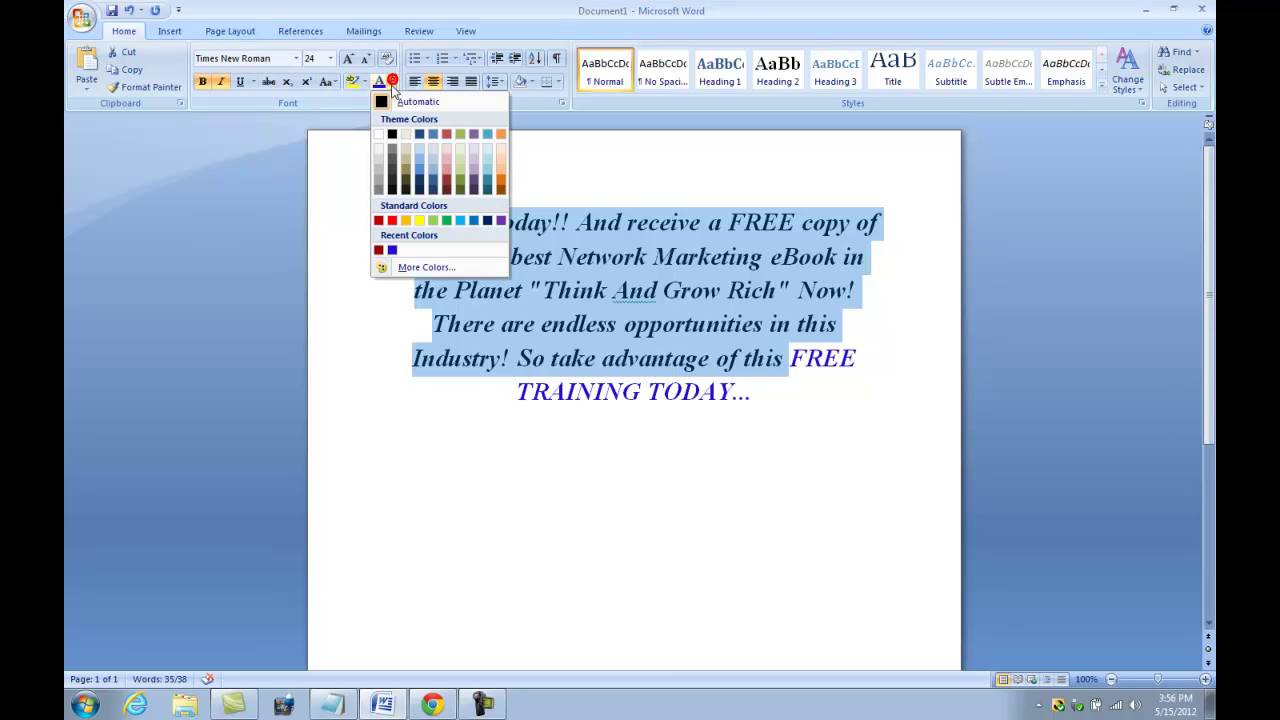
left_click(379, 251)
Select the whole formatted promo paragraph in Word
left_click(358, 282)
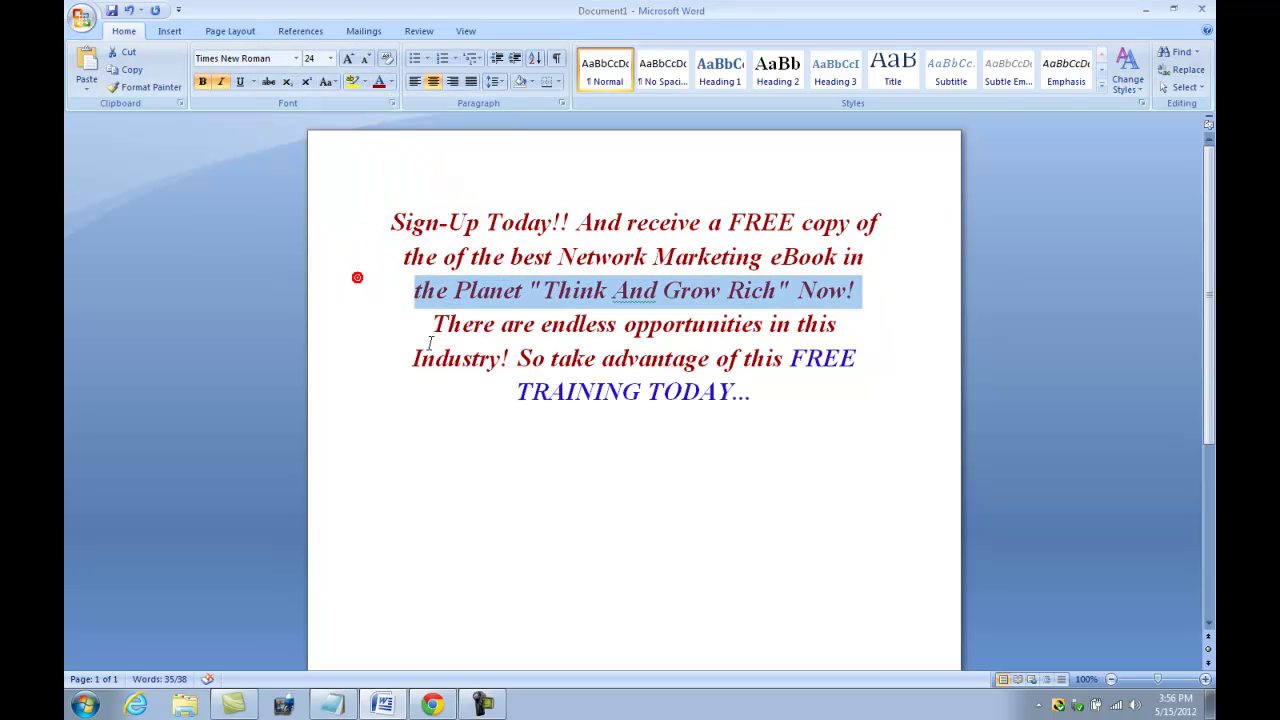
left_click(589, 499)
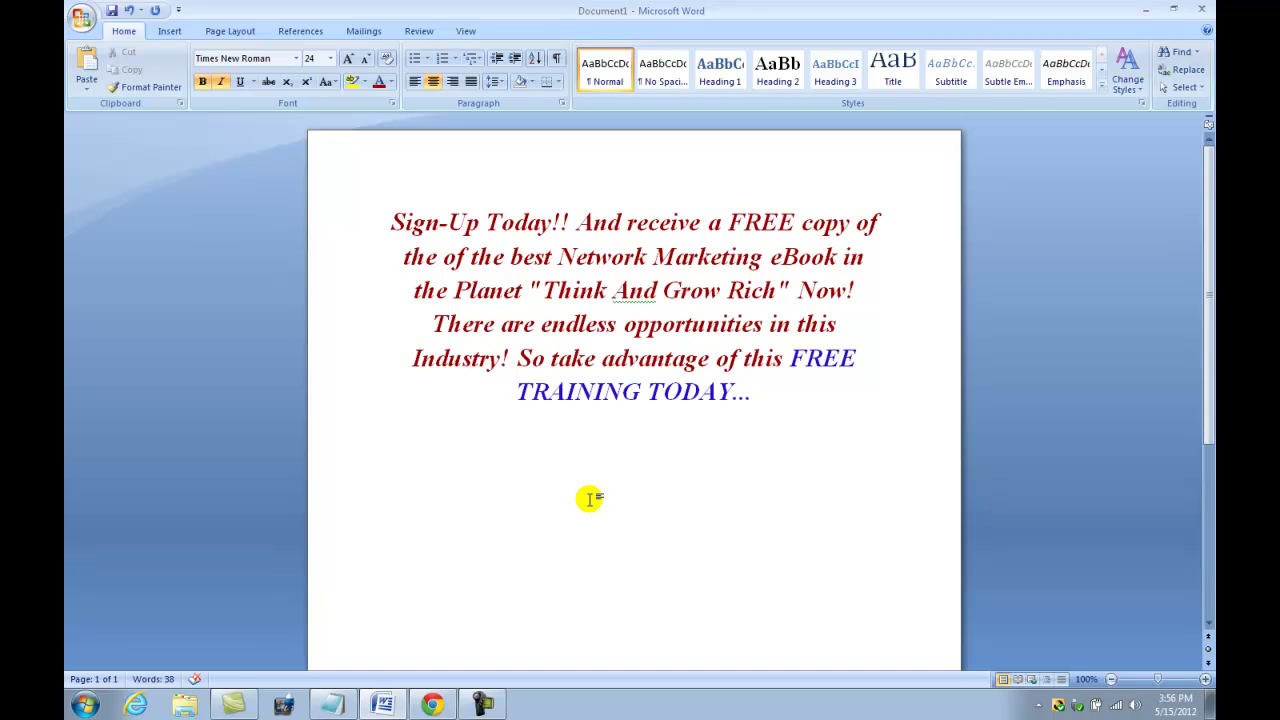
left_click(763, 394)
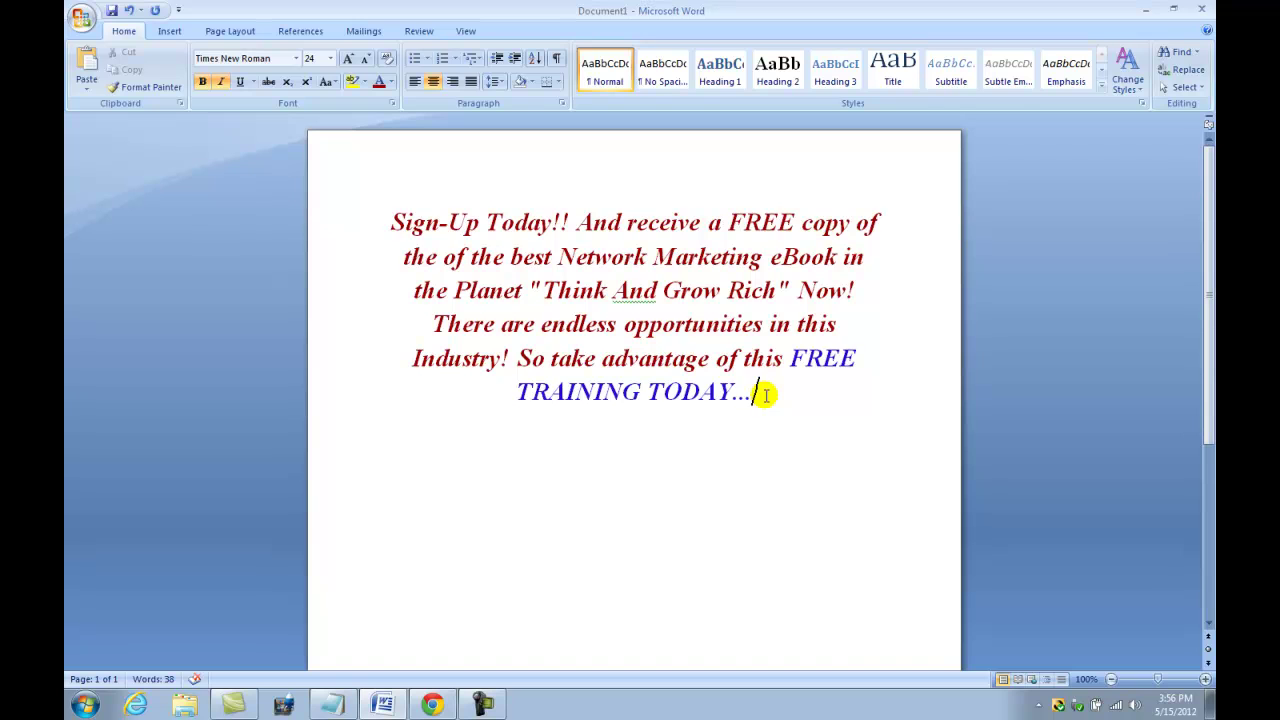
scroll(765, 395, "down", 1)
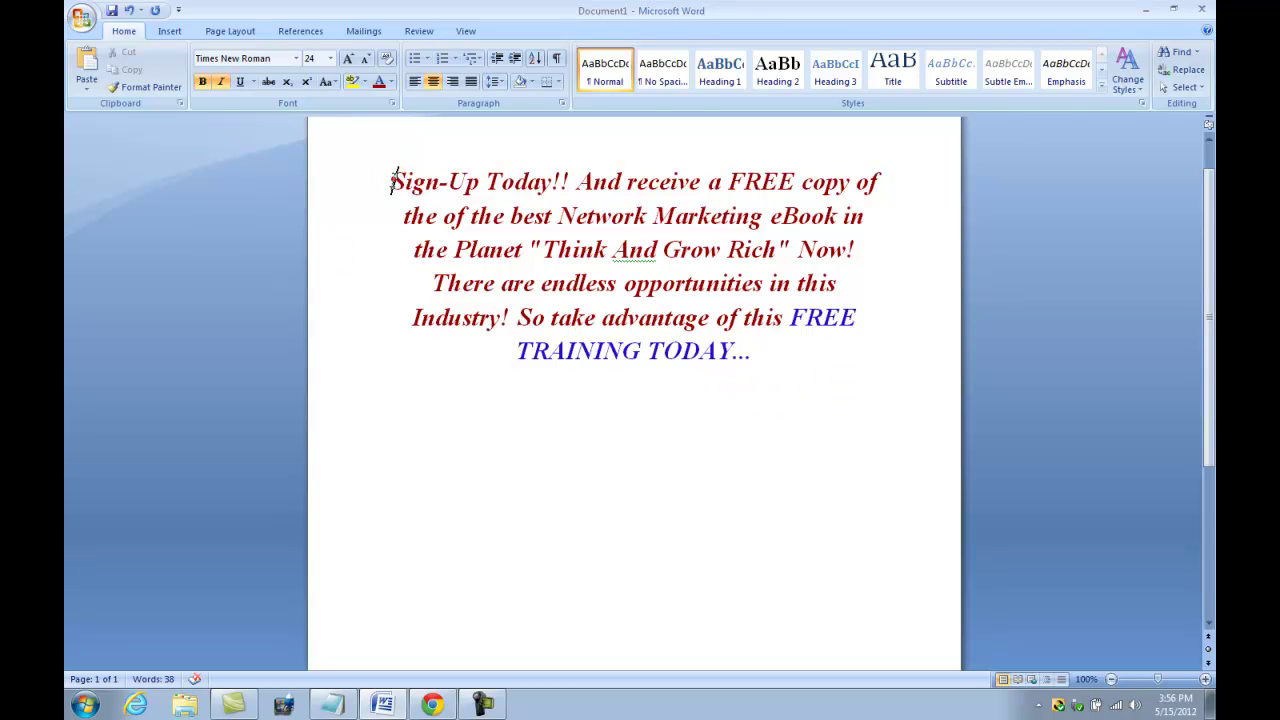
left_click_drag(389, 182, 754, 348)
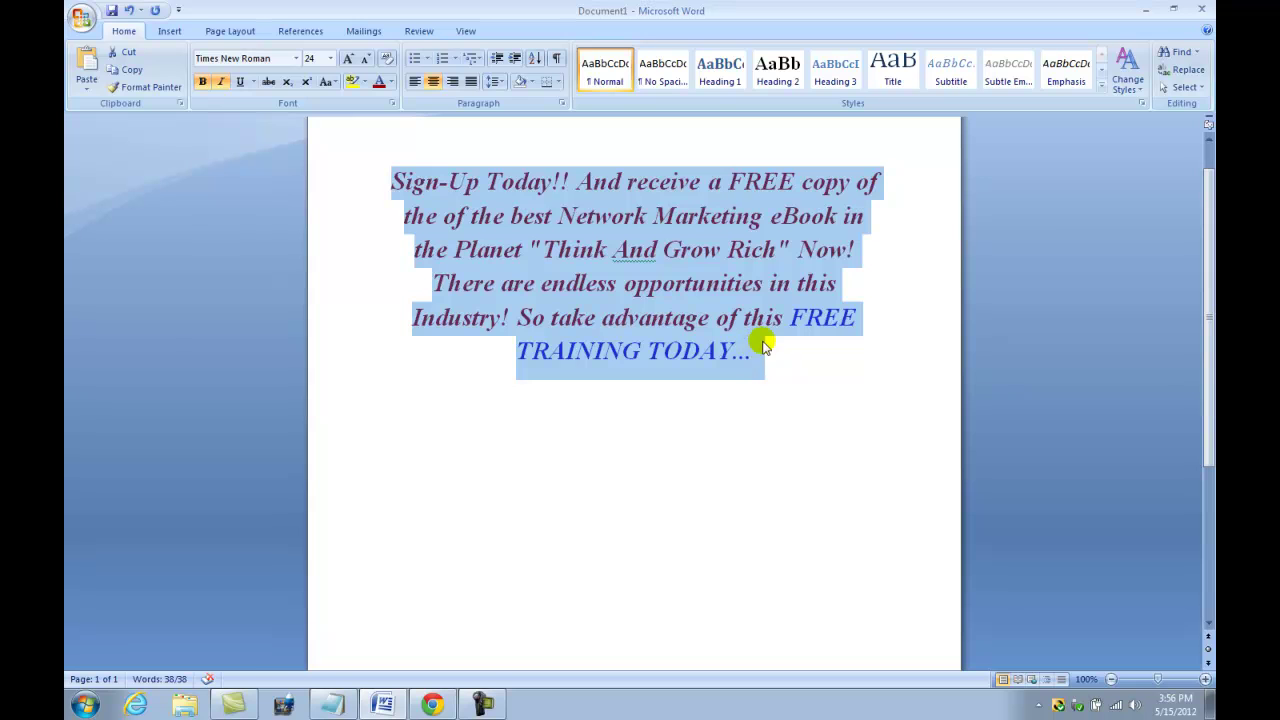
Open the WordPress Dashboard in a new Chrome tab from the About OBU page's admin bar
left_click(1147, 12)
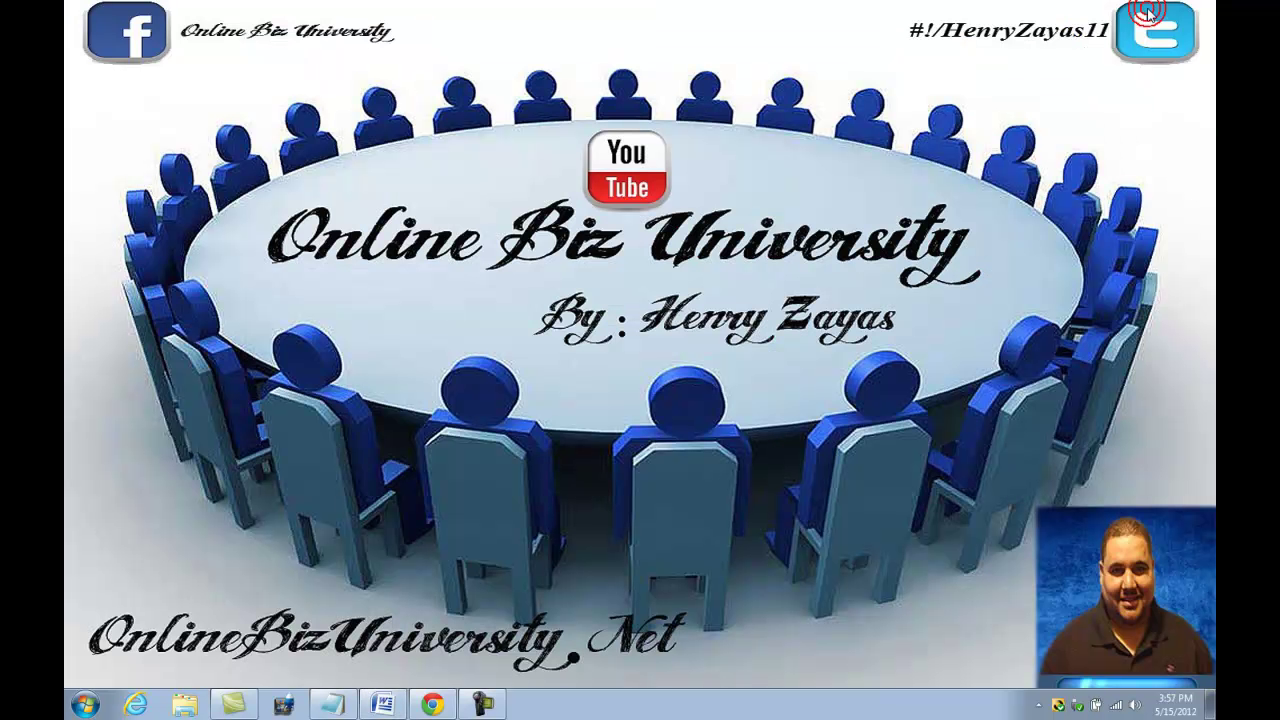
left_click(436, 708)
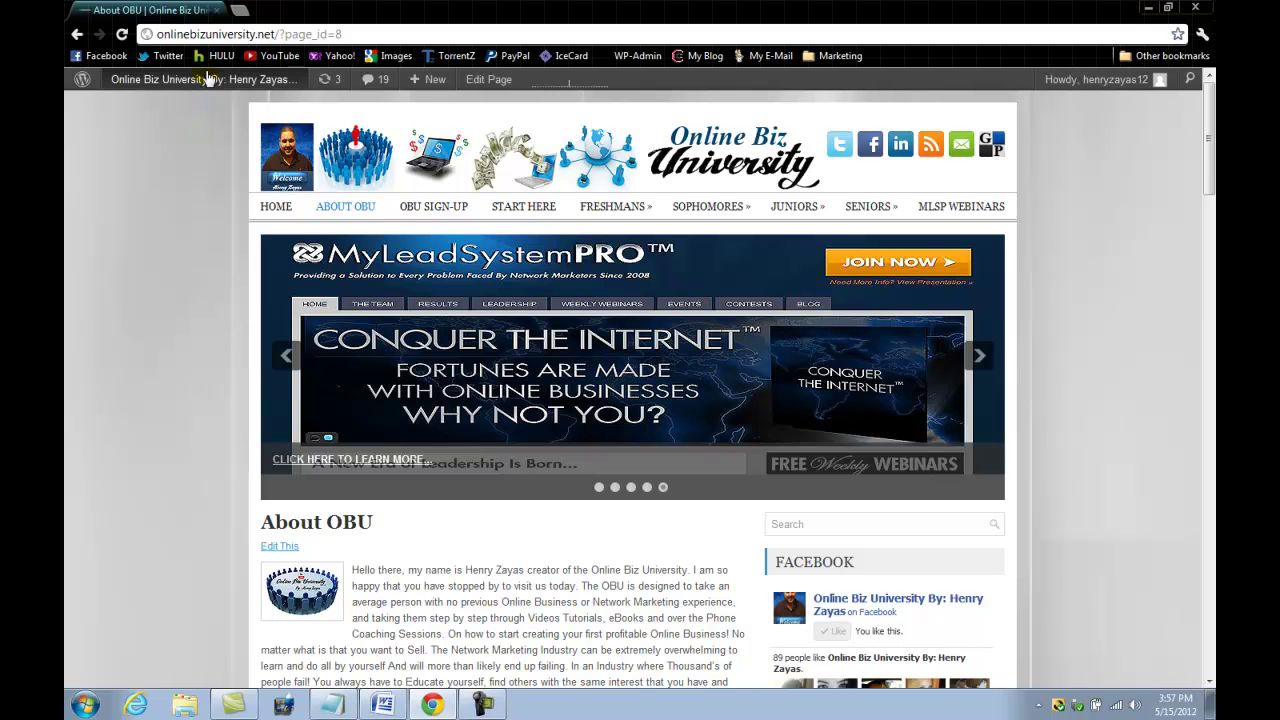
mouse_move(206, 78)
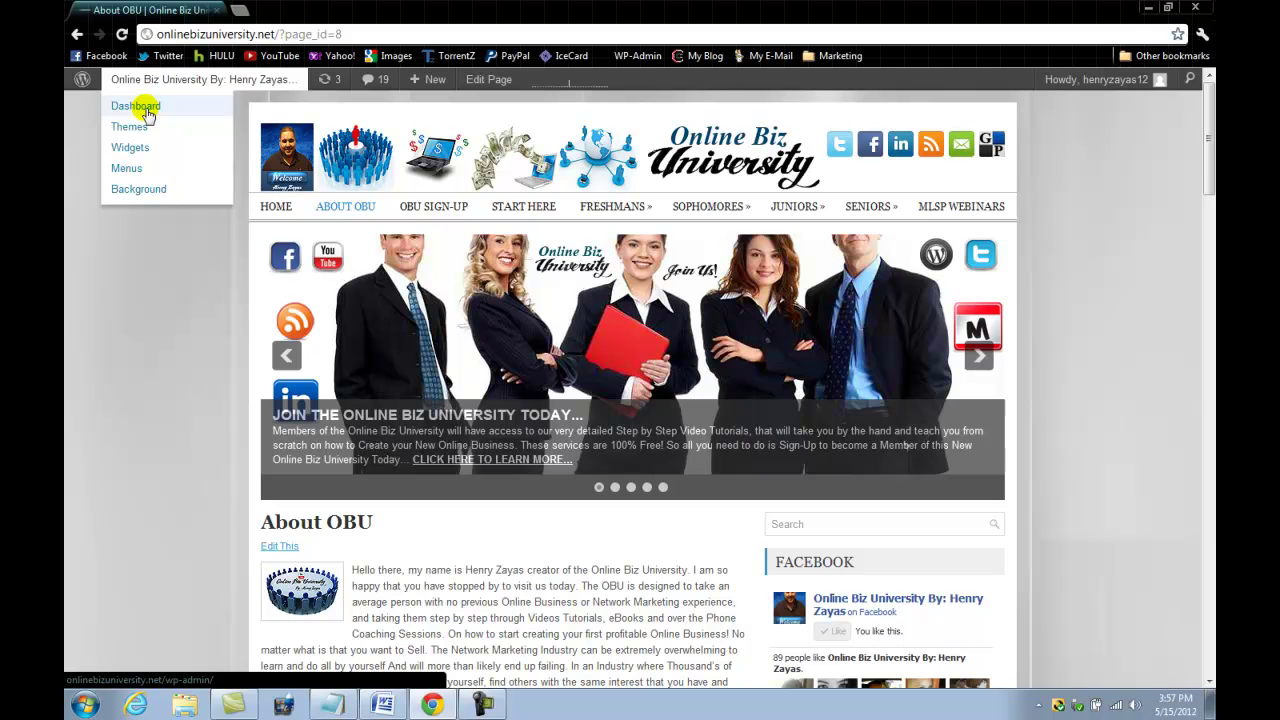
right_click(146, 110)
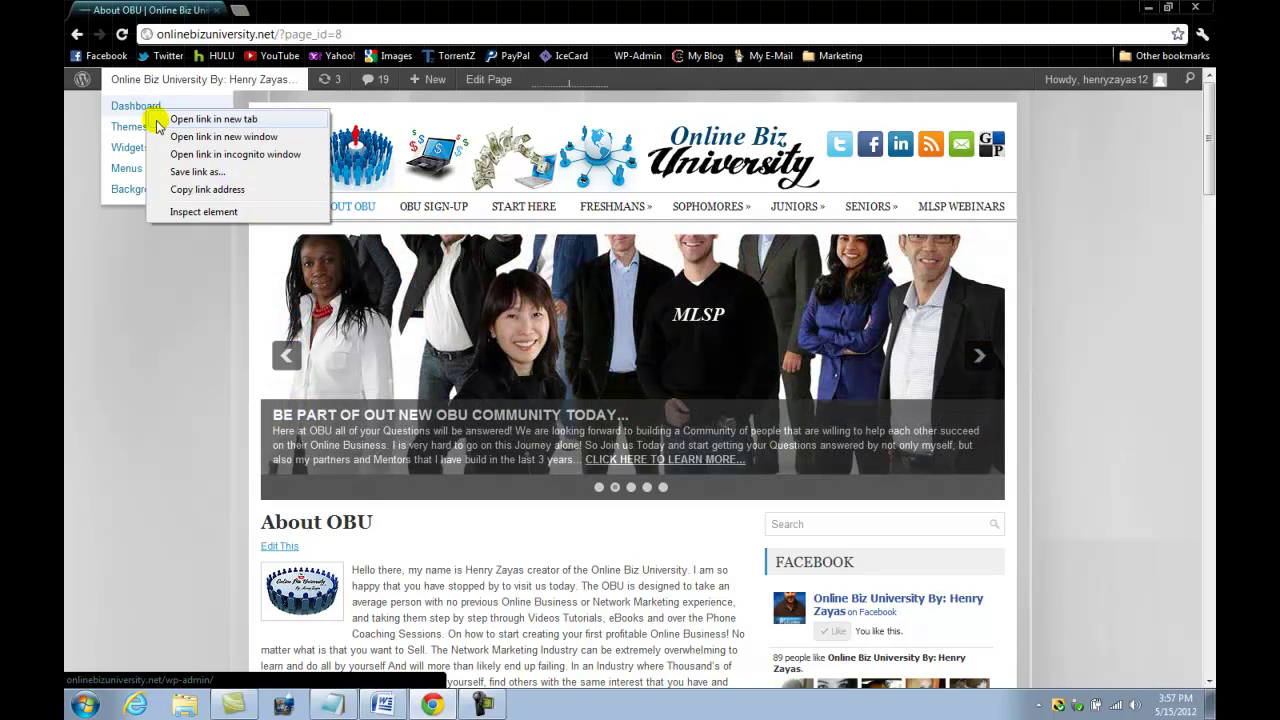
left_click(160, 119)
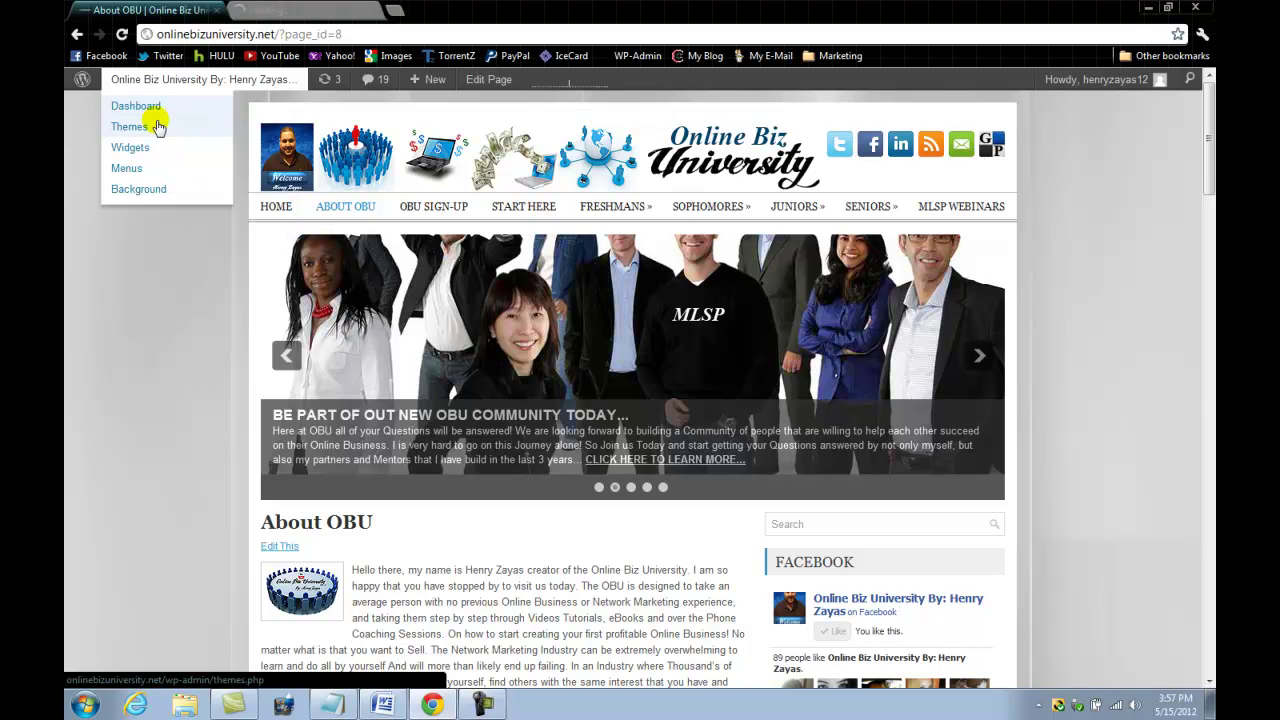
left_click(300, 10)
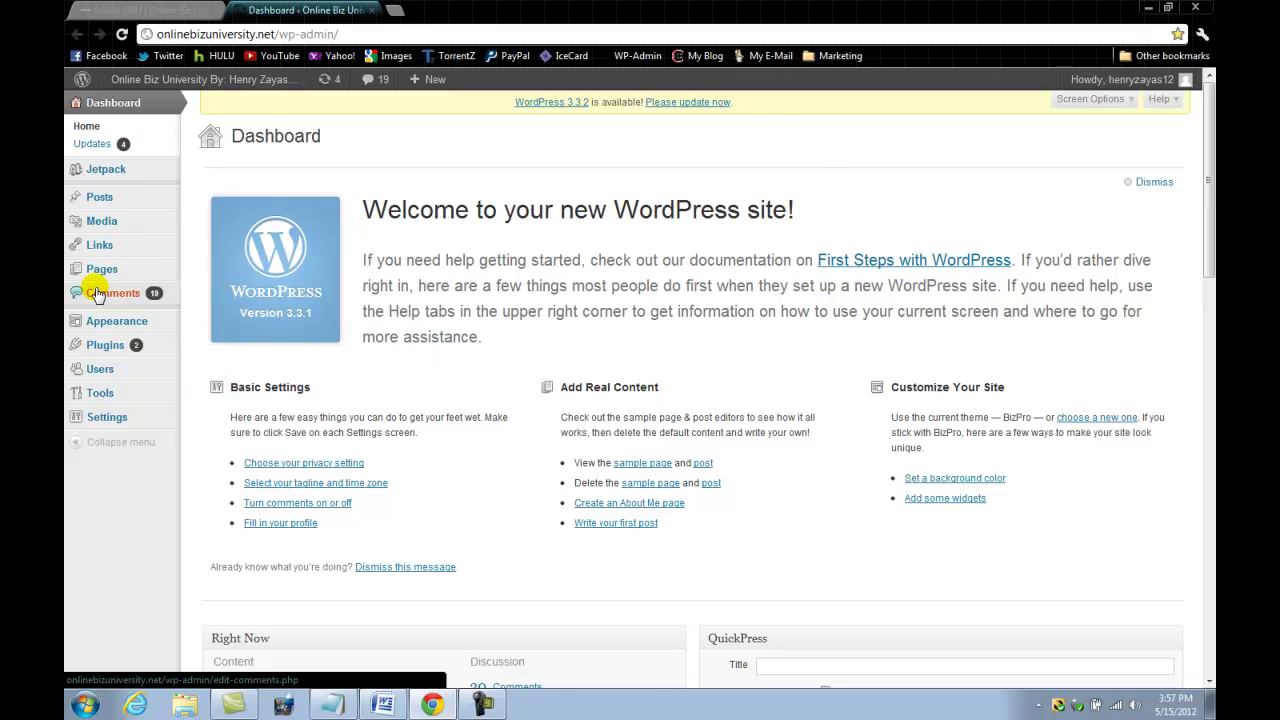
Start a new page via Pages > Add New in the admin sidebar
mouse_move(118, 226)
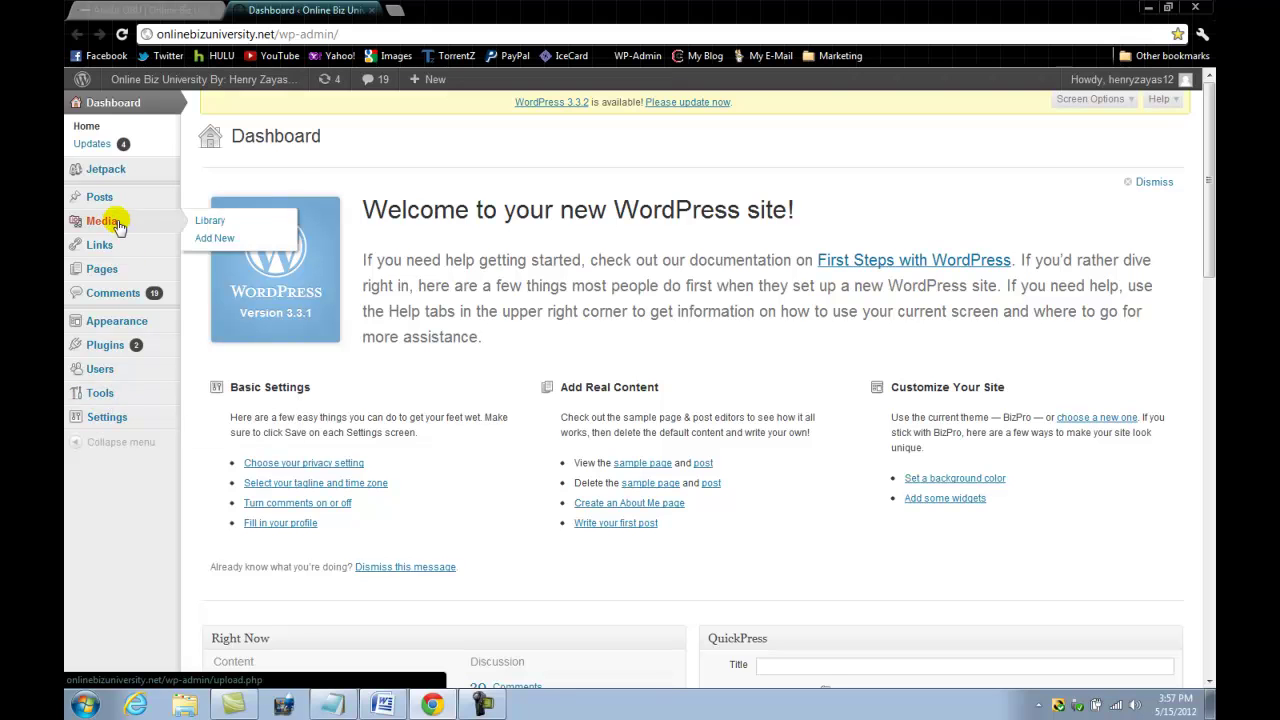
mouse_move(118, 270)
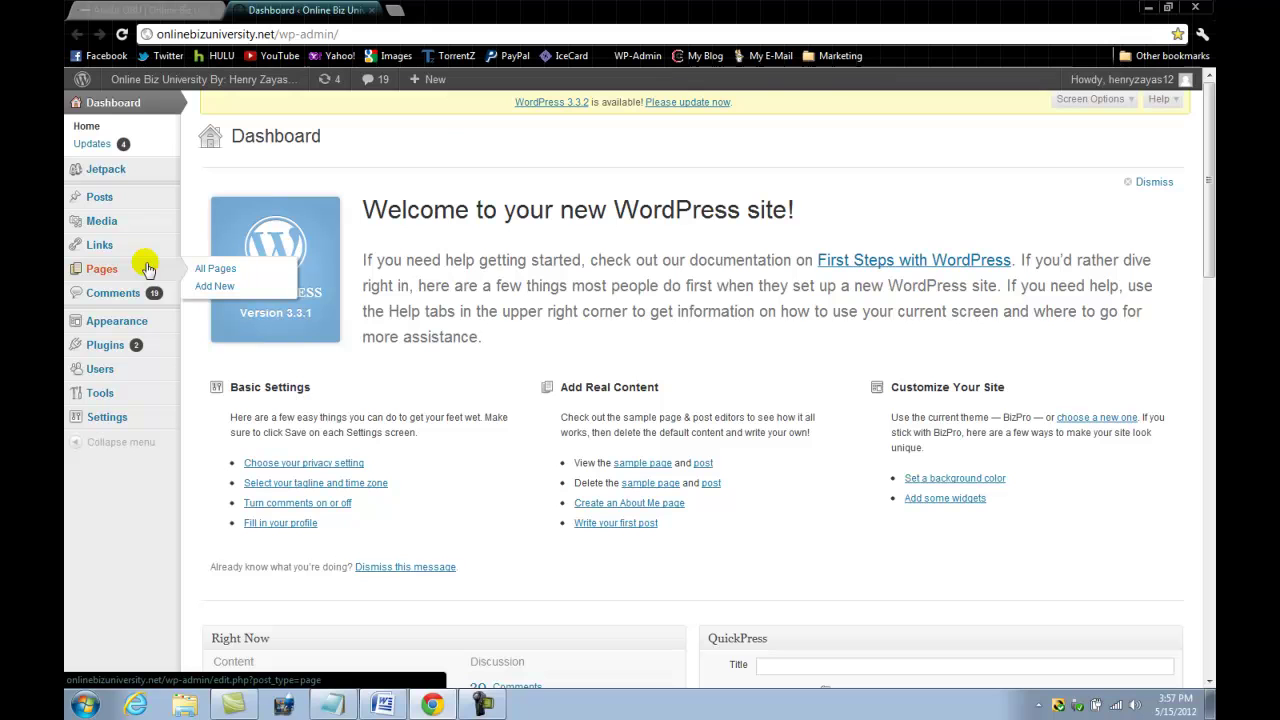
left_click(210, 287)
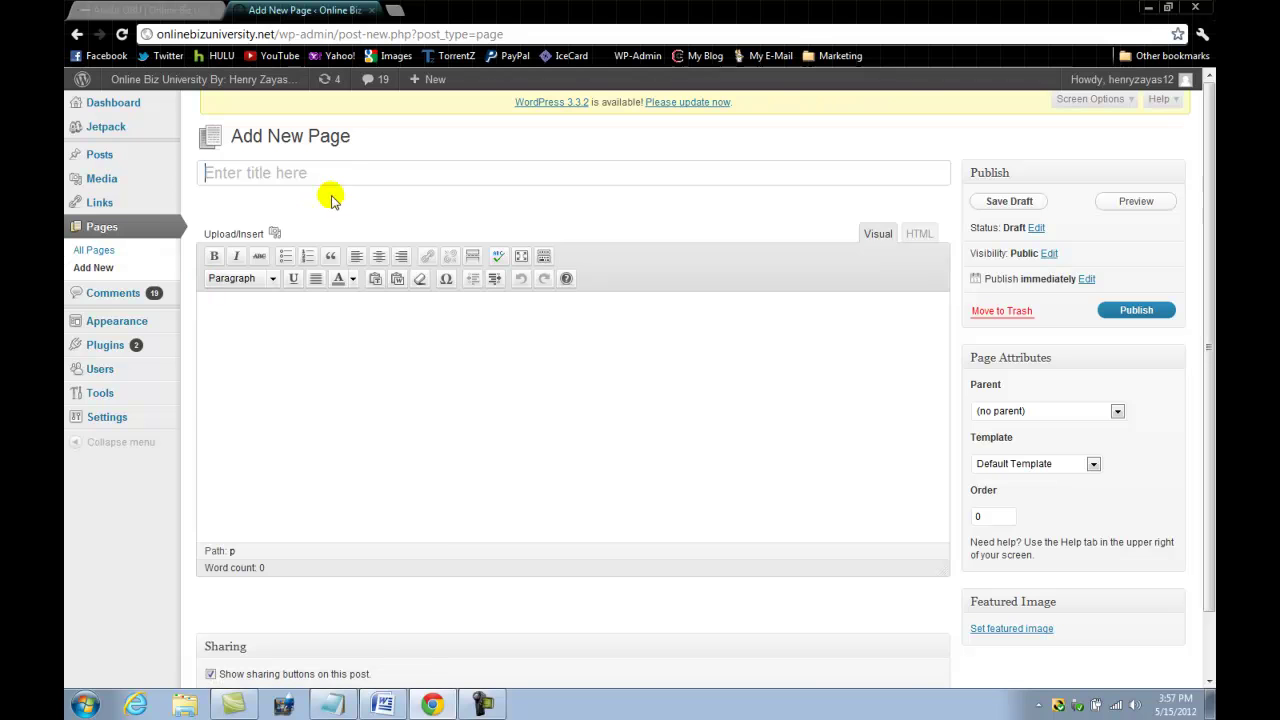
Title the new page 'FREE Gift!!' so it saves as a draft
left_click(358, 172)
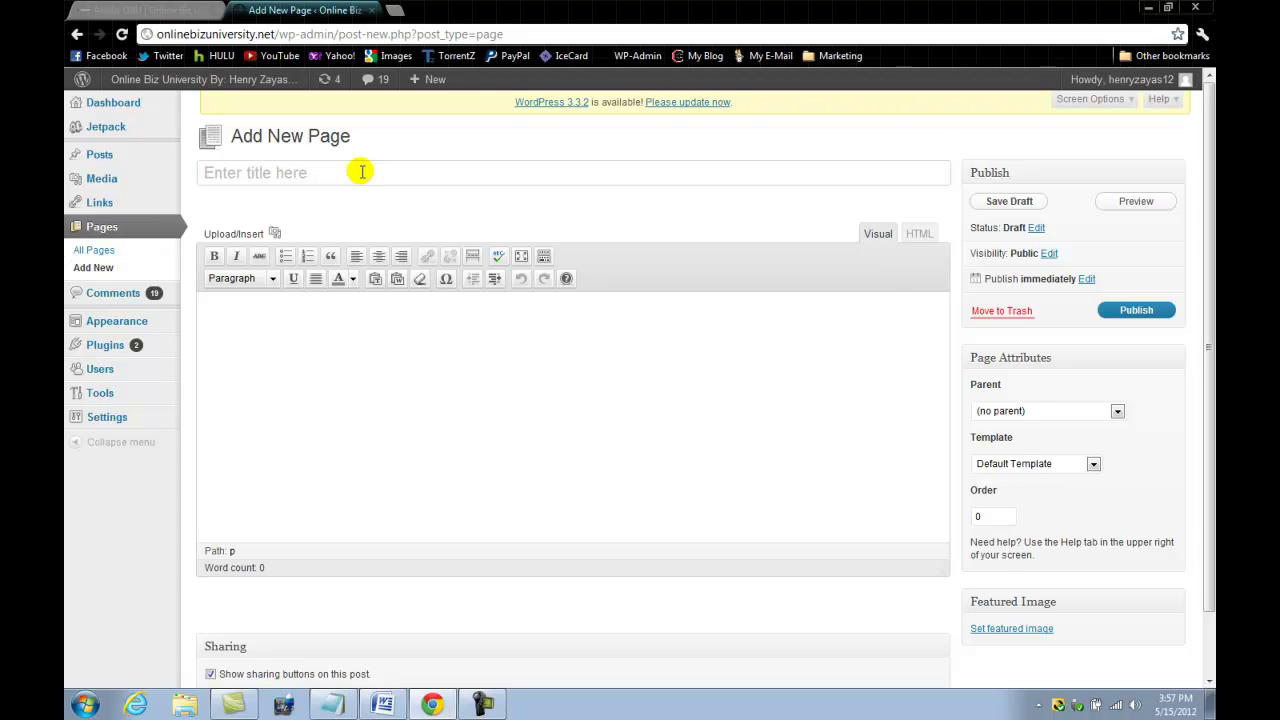
type("FREE ")
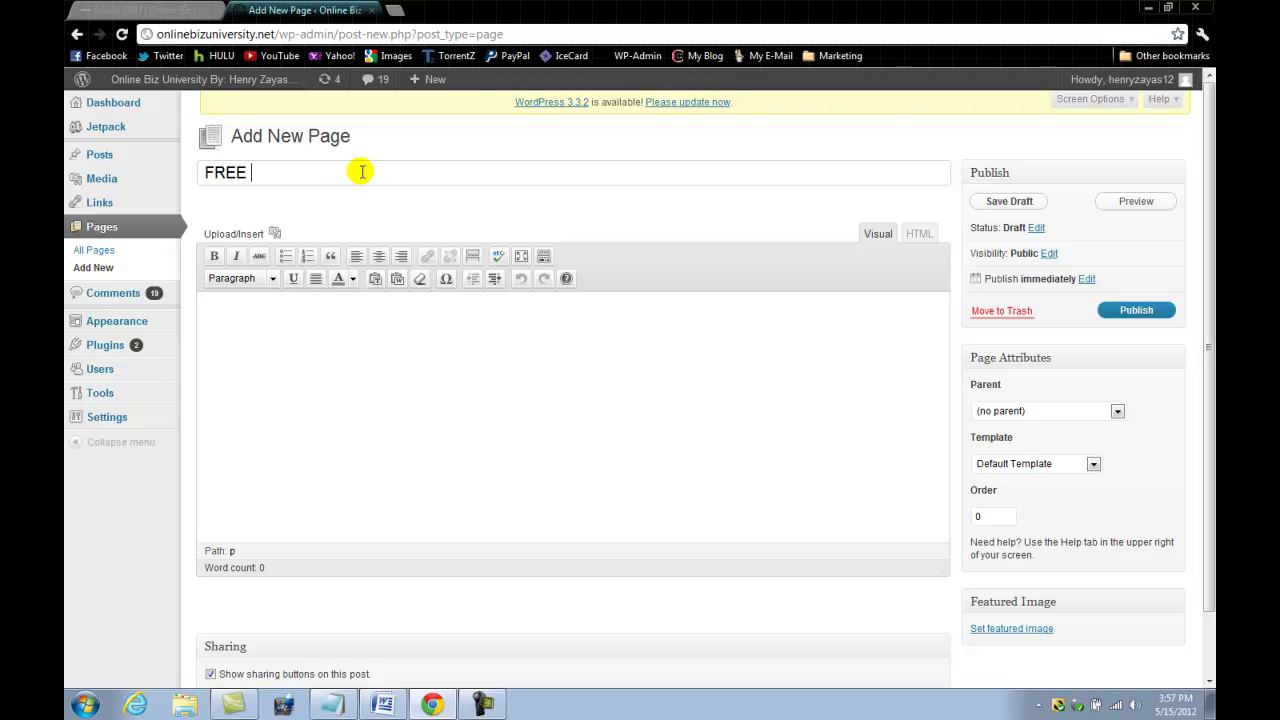
type("Gift!!")
left_click(397, 313)
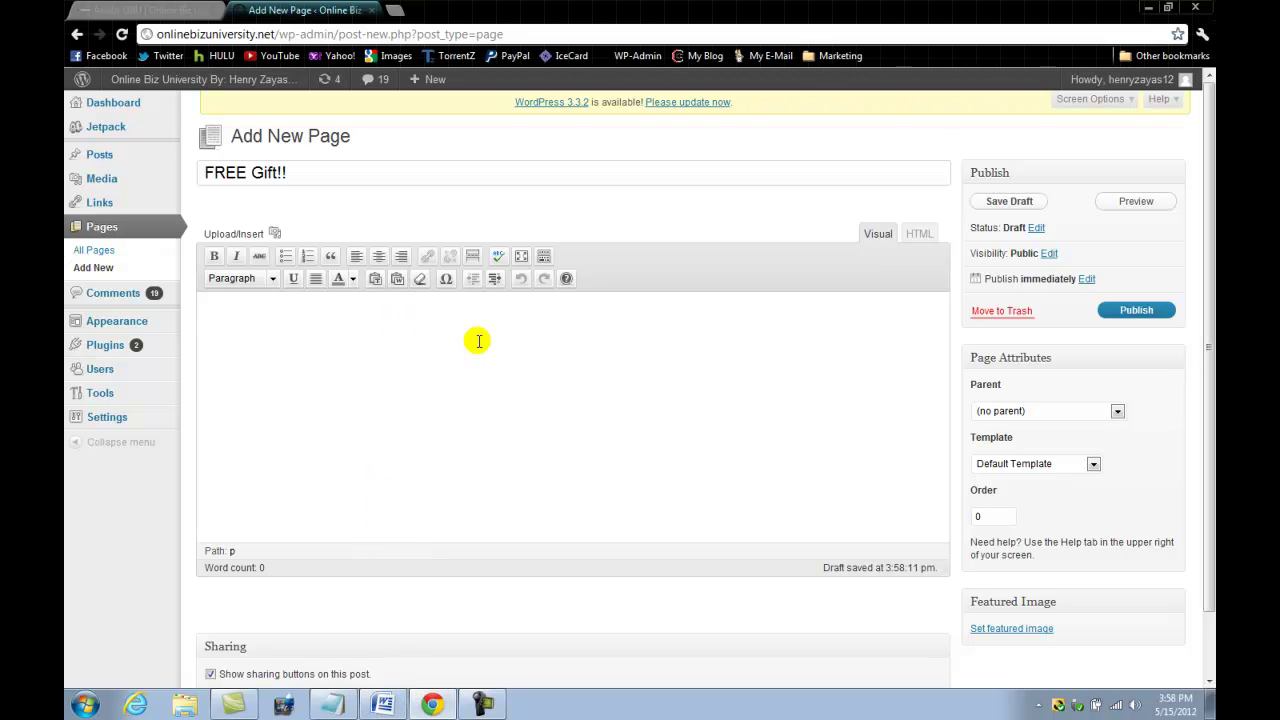
Copy the selected promo text from the Word document
left_click(383, 706)
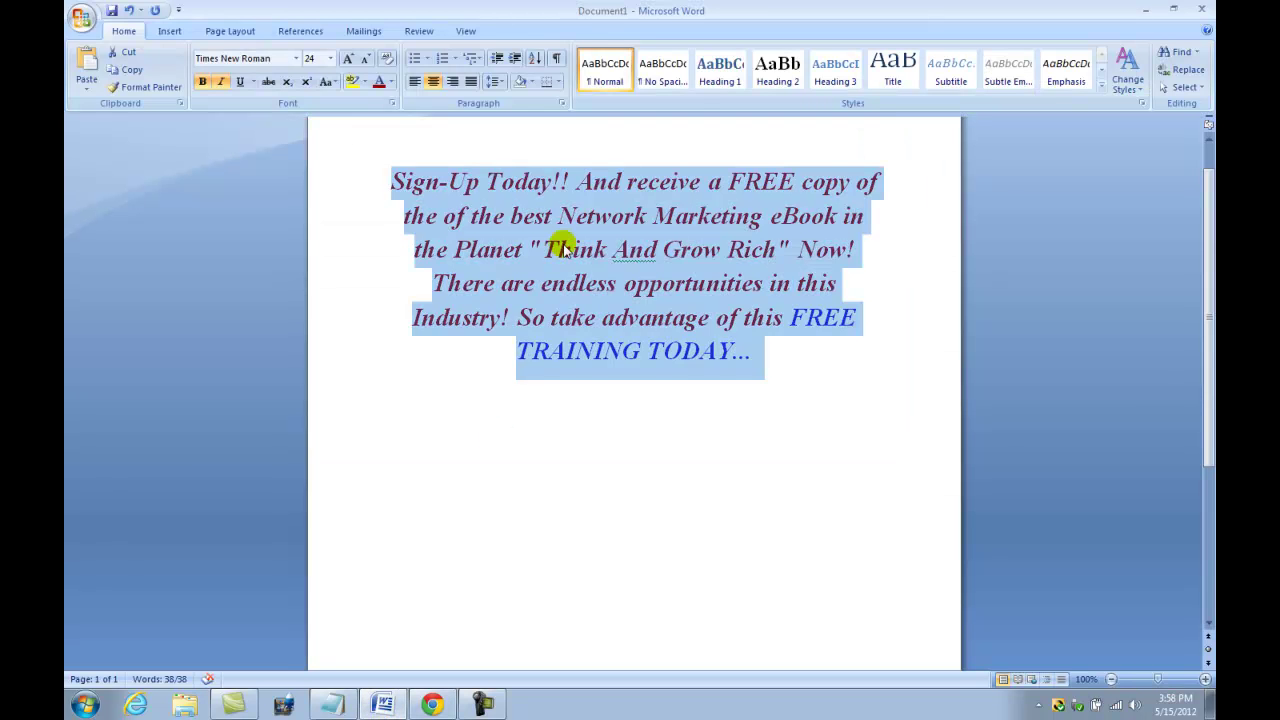
right_click(563, 249)
left_click(597, 272)
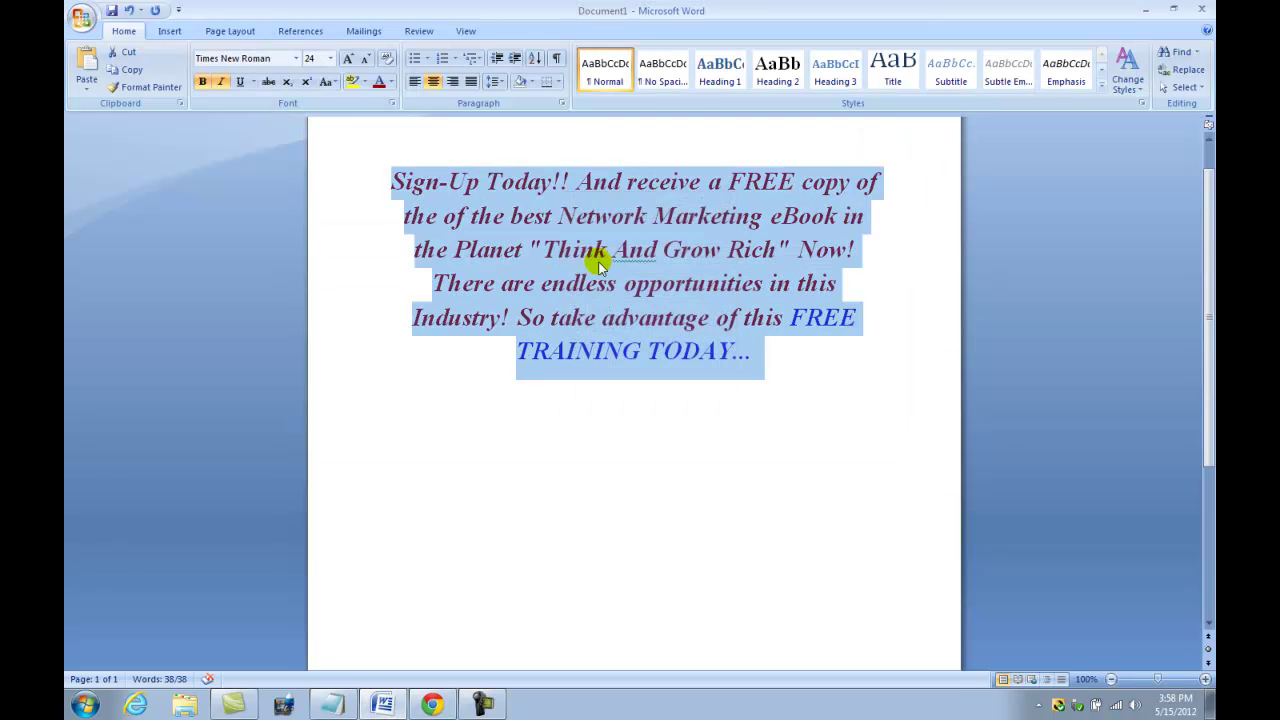
Centre-align the empty page body and show the editor's second row of formatting tools
left_click(1145, 9)
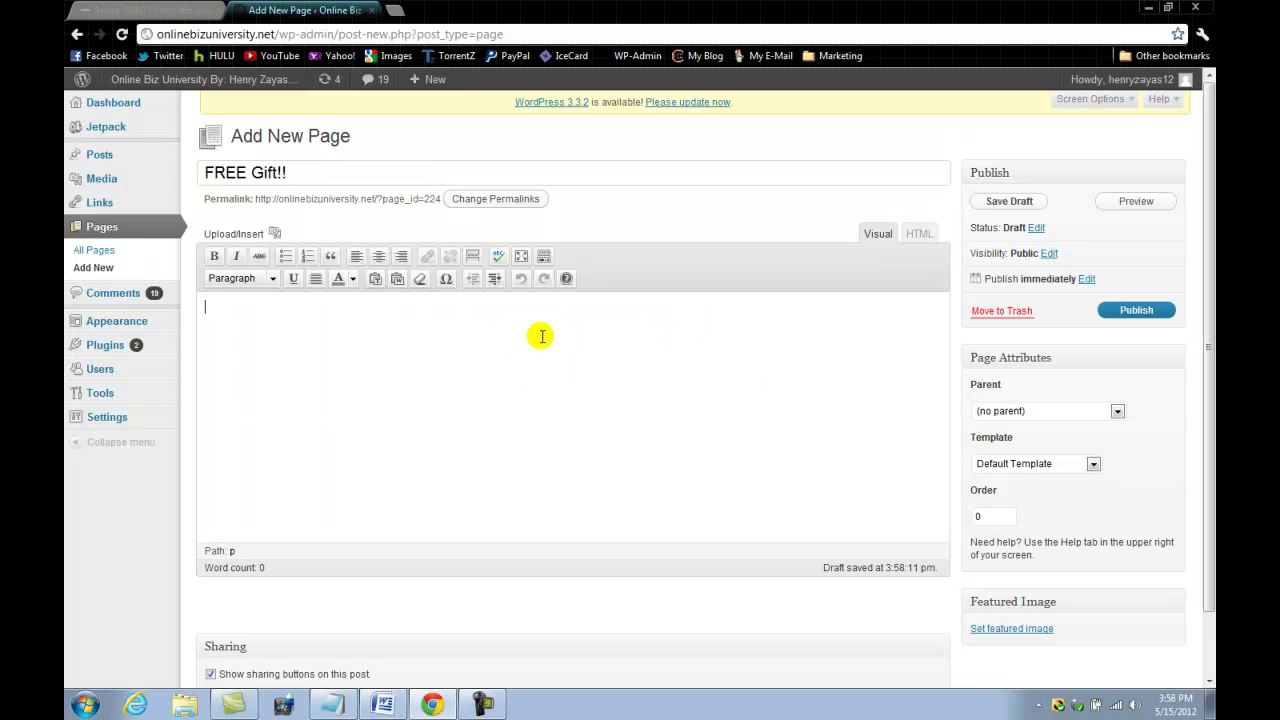
left_click(379, 257)
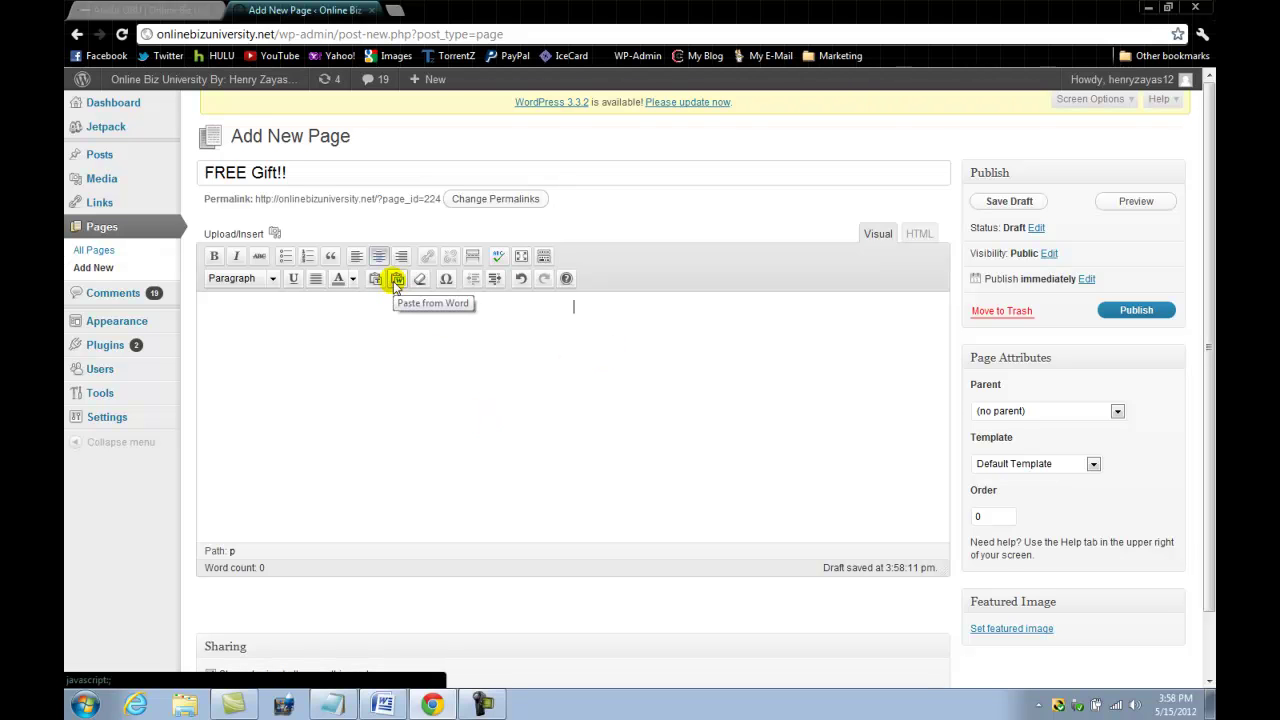
left_click(543, 256)
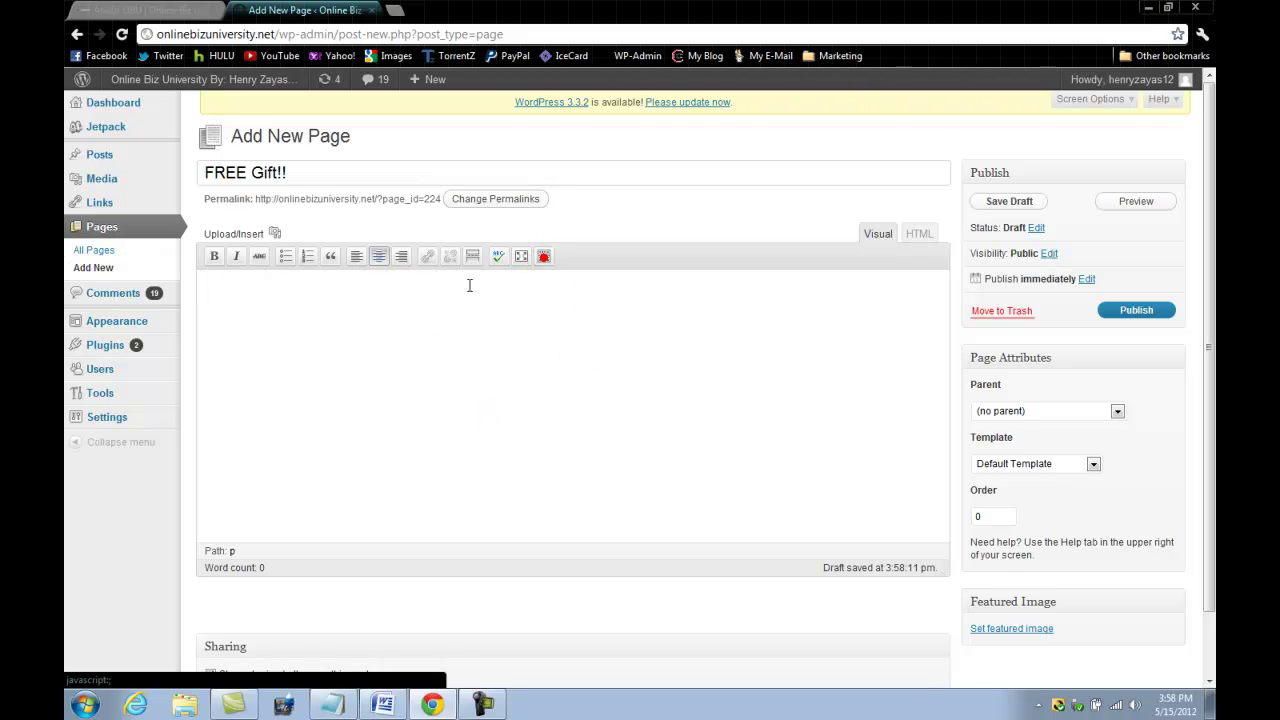
left_click(544, 257)
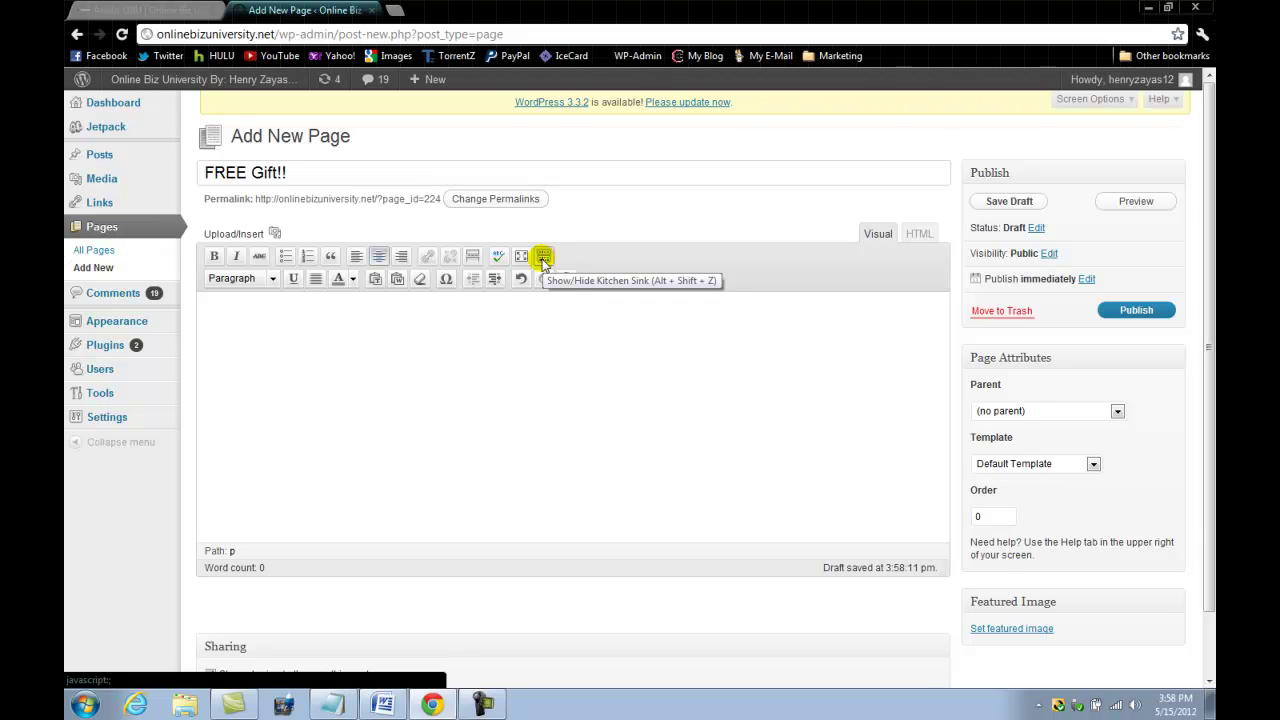
left_click(544, 258)
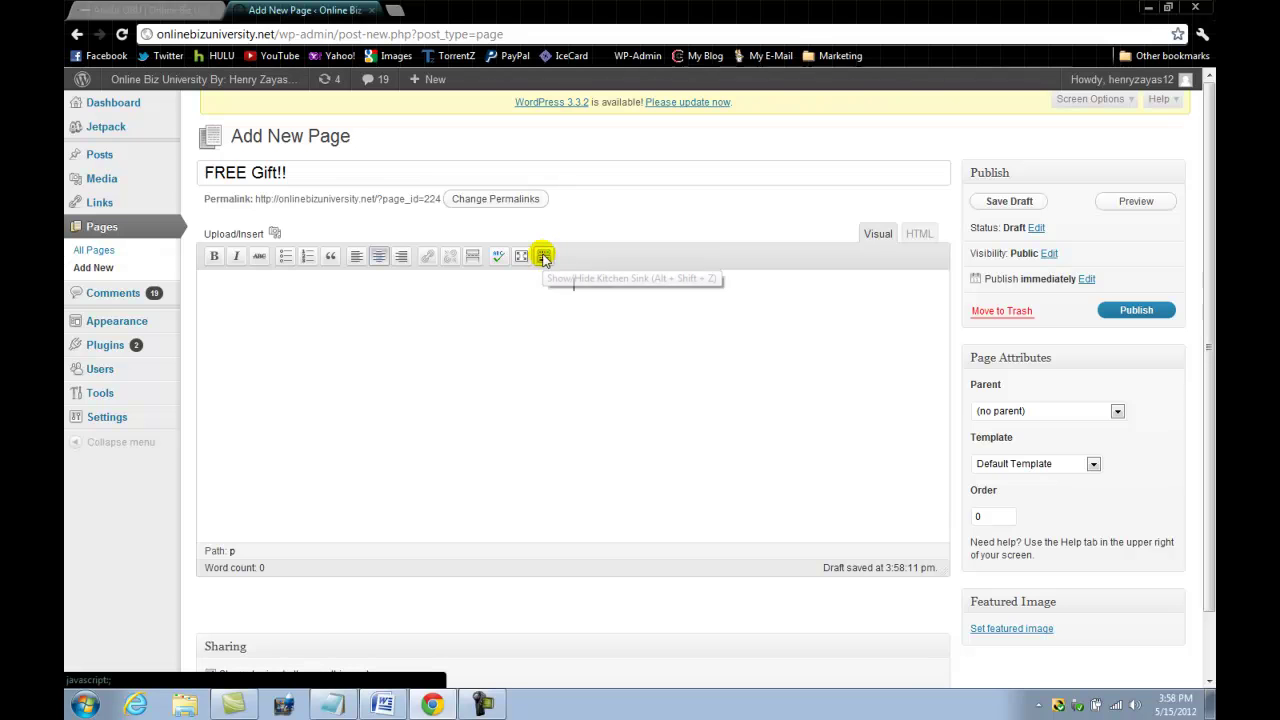
left_click(544, 258)
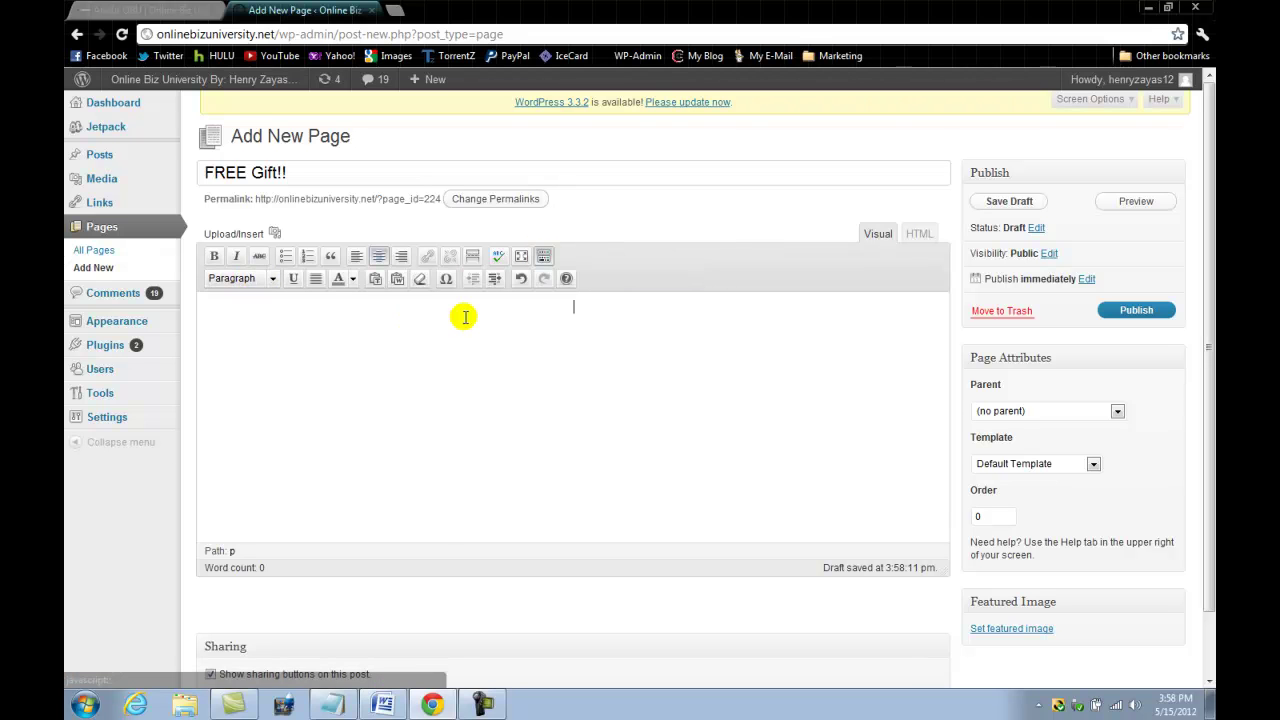
left_click(546, 317)
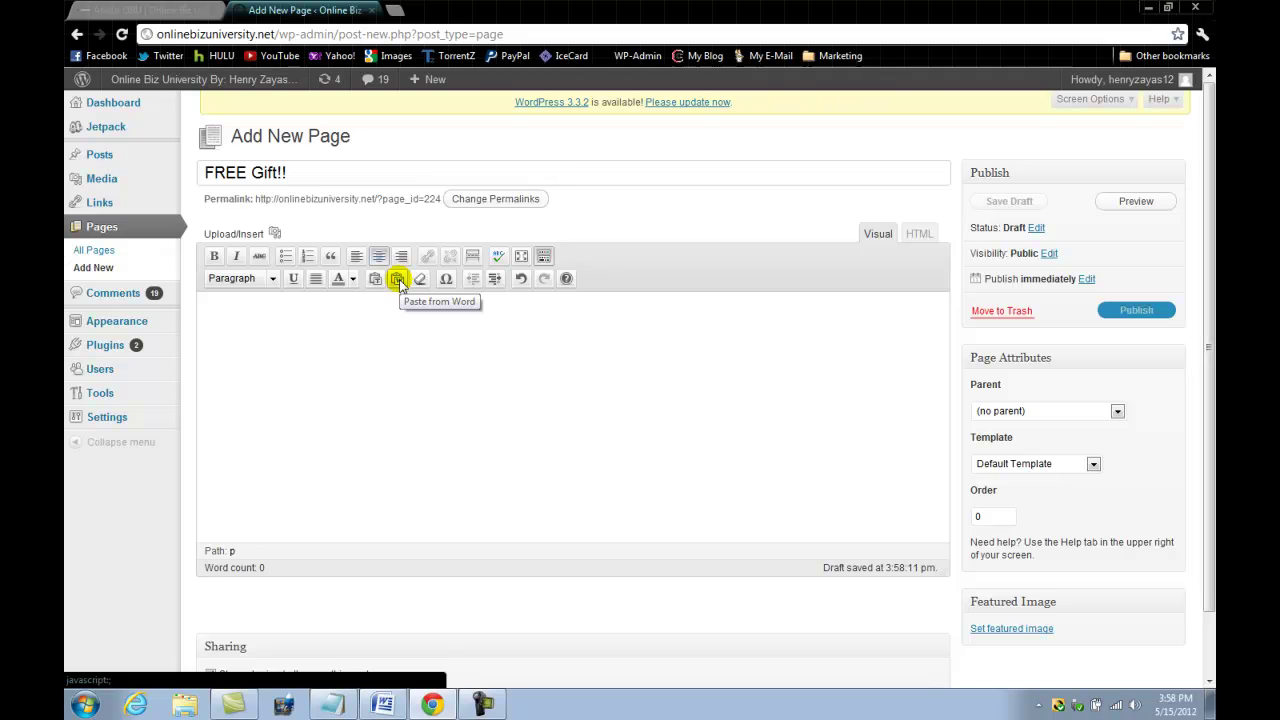
Insert the copied promo text into the page body using Paste from Word
left_click(398, 280)
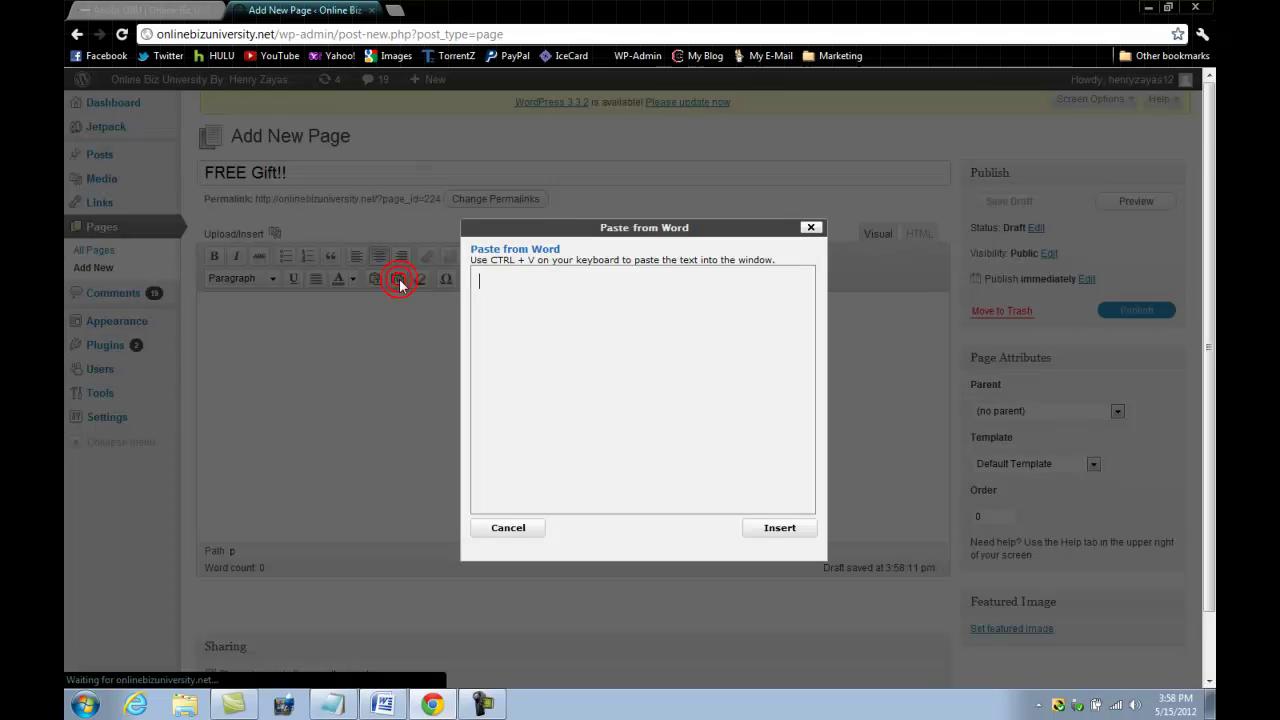
left_click(503, 292)
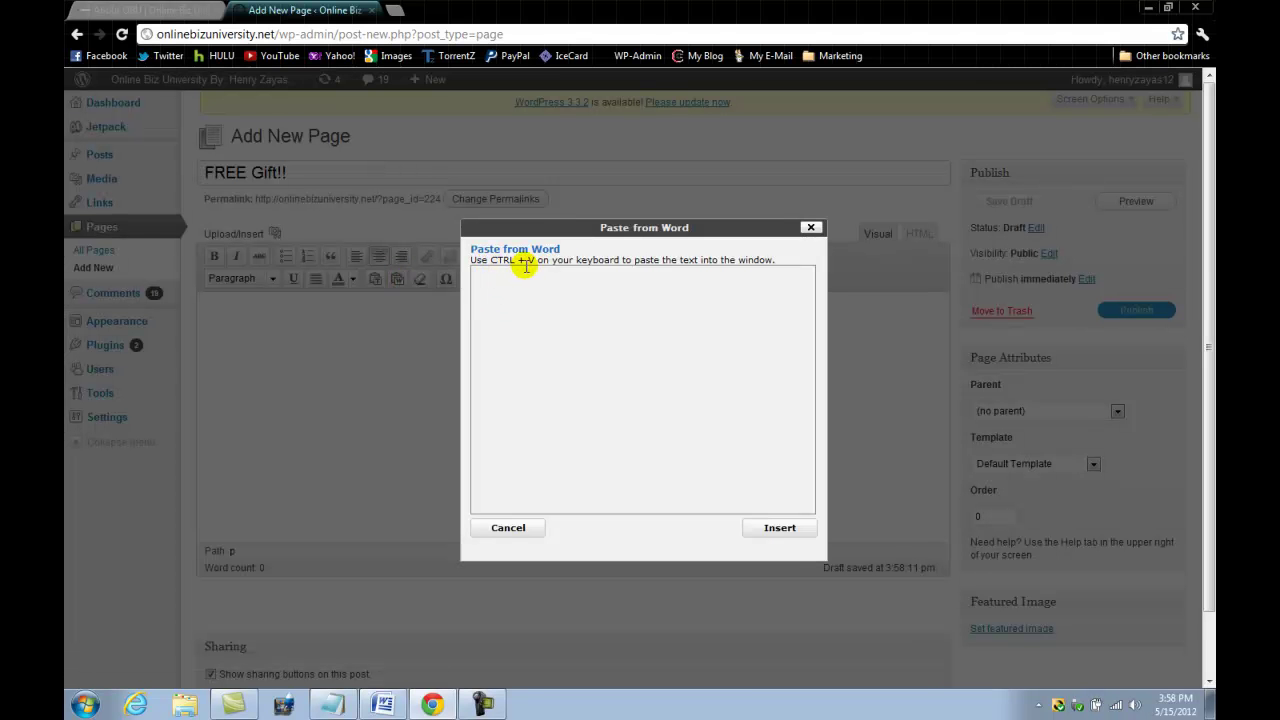
left_click(518, 292)
key("ctrl+v")
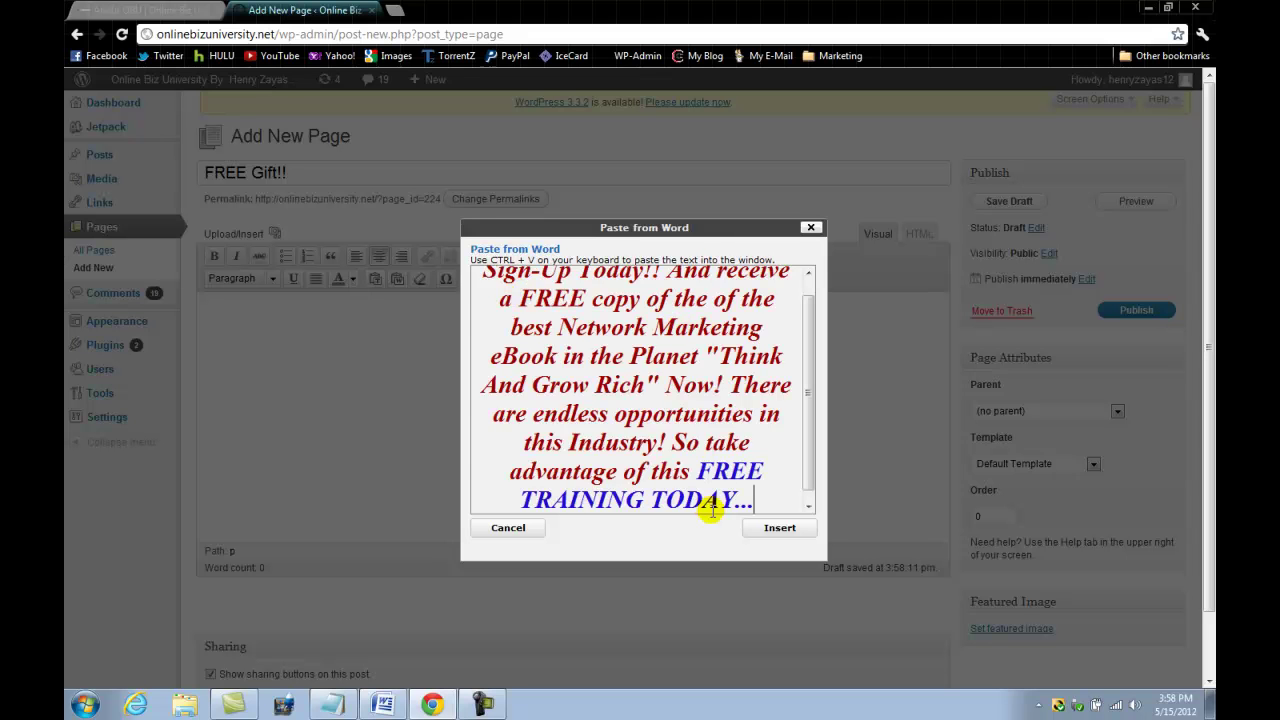
left_click(754, 530)
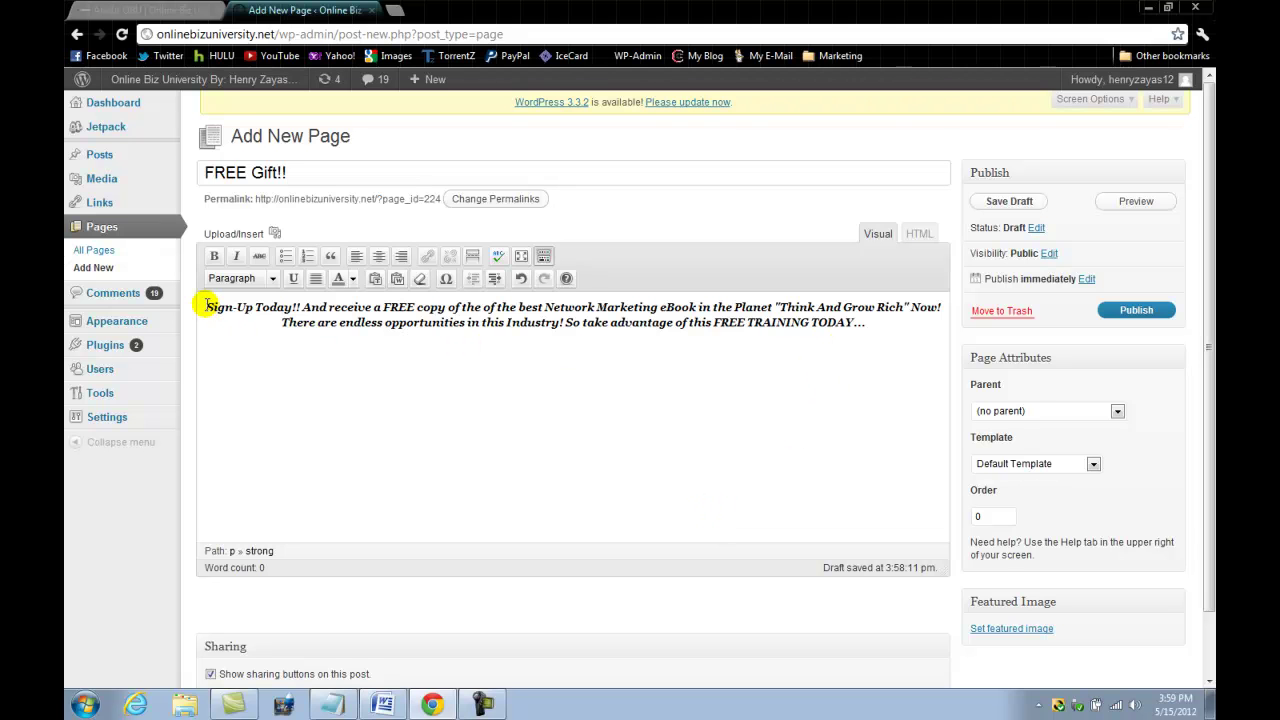
Format the pasted promo paragraph as Heading 2
left_click_drag(207, 306, 872, 330)
left_click(272, 278)
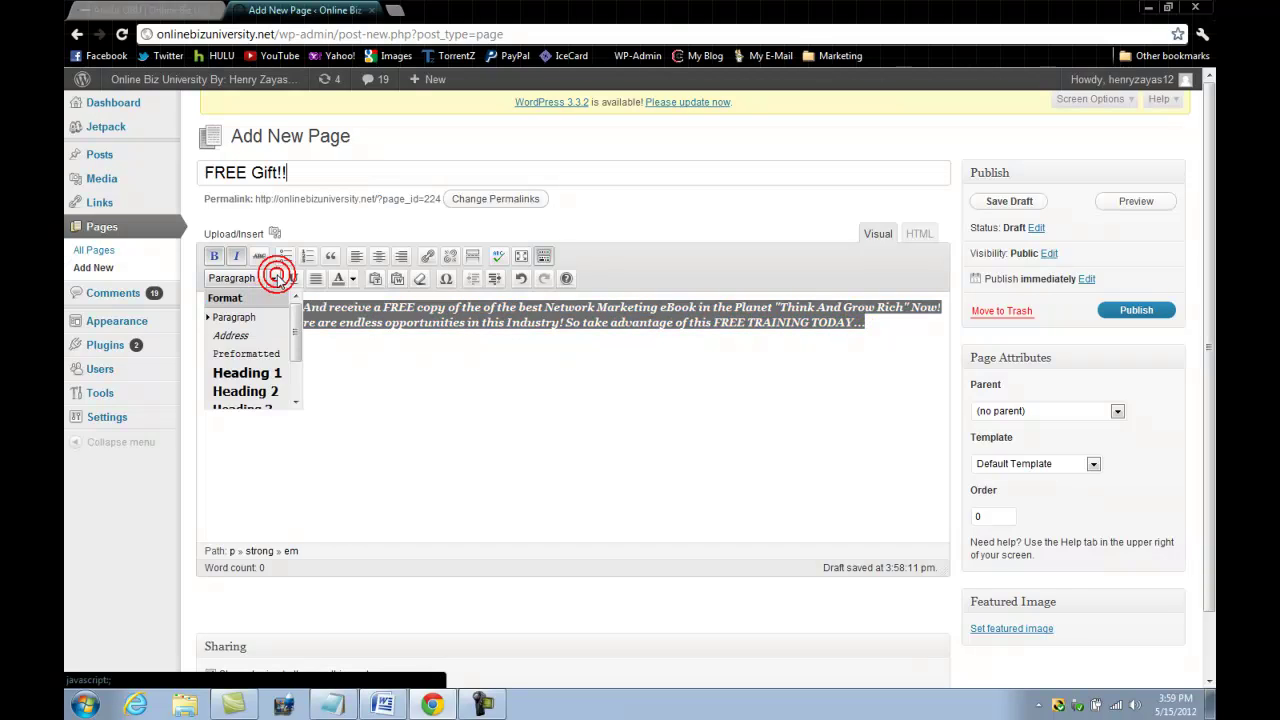
left_click(296, 330)
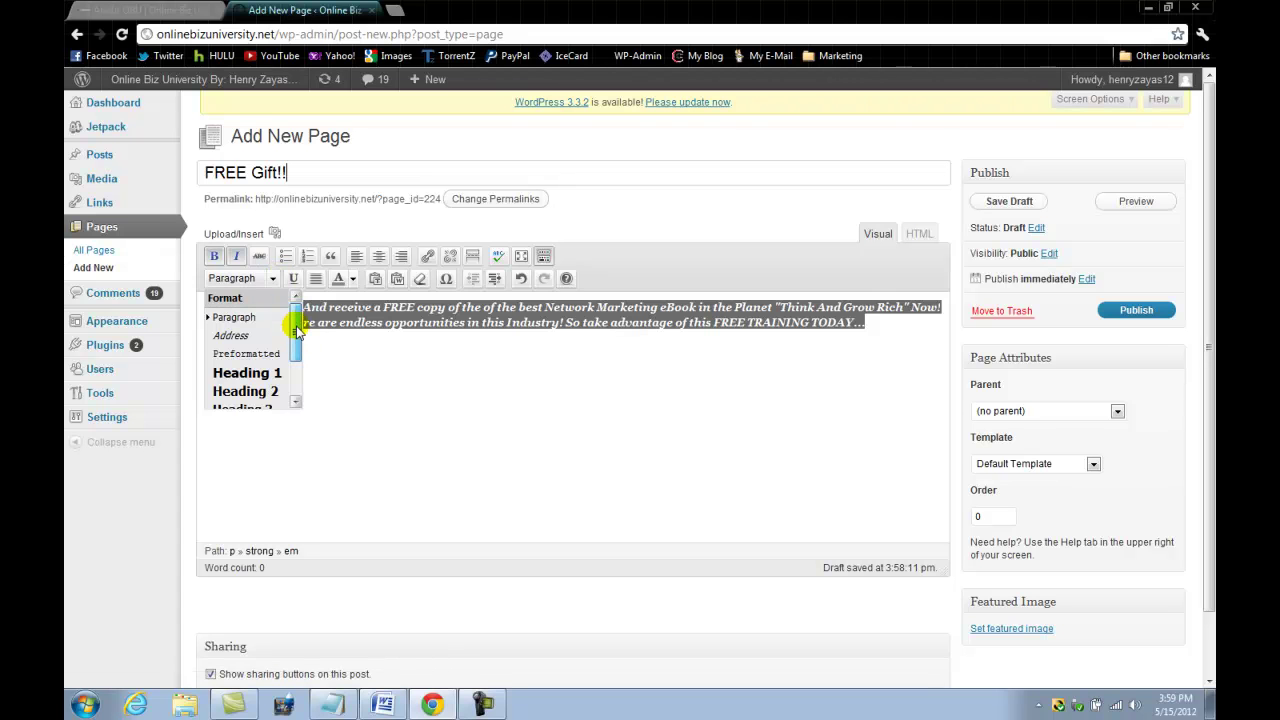
left_click_drag(296, 330, 297, 350)
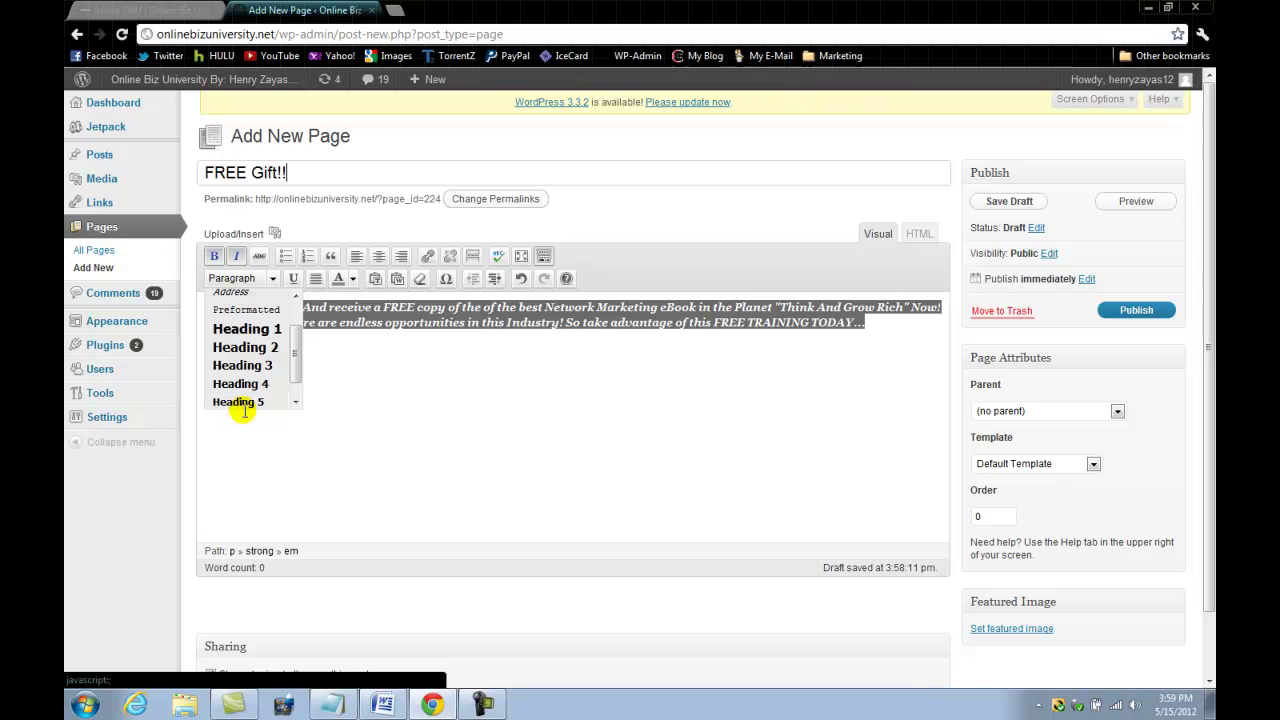
left_click(245, 347)
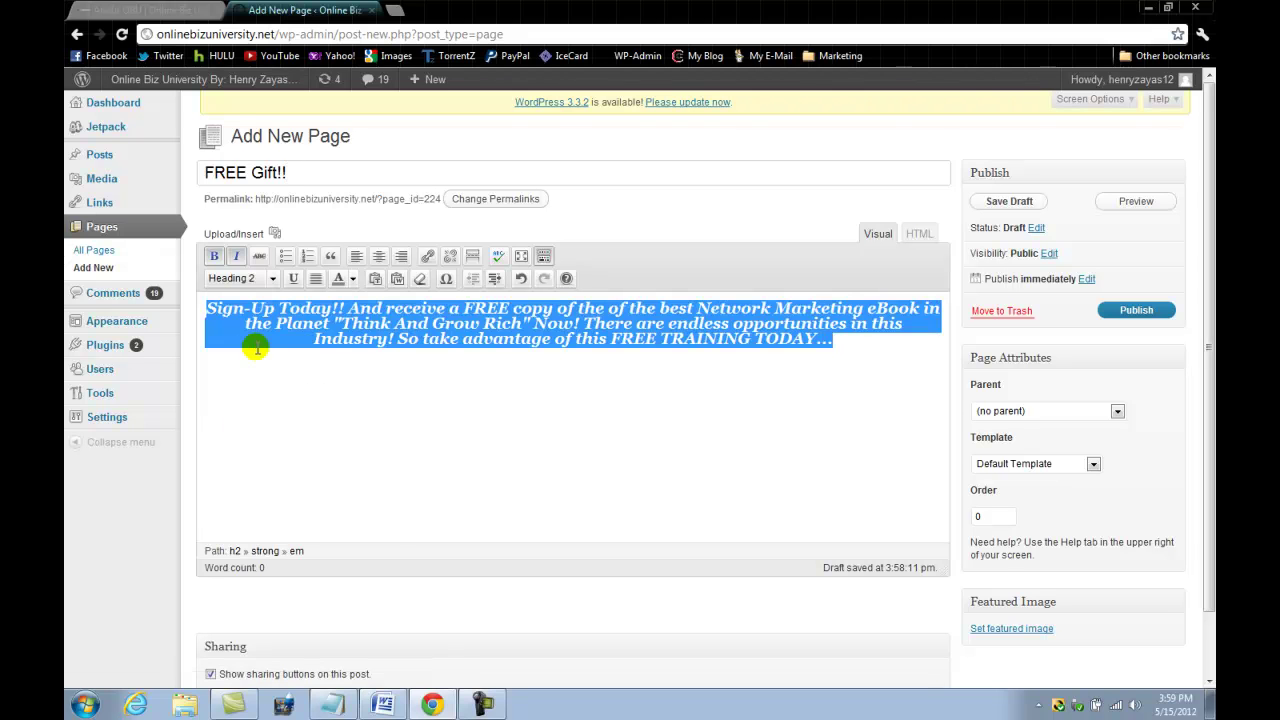
left_click(417, 363)
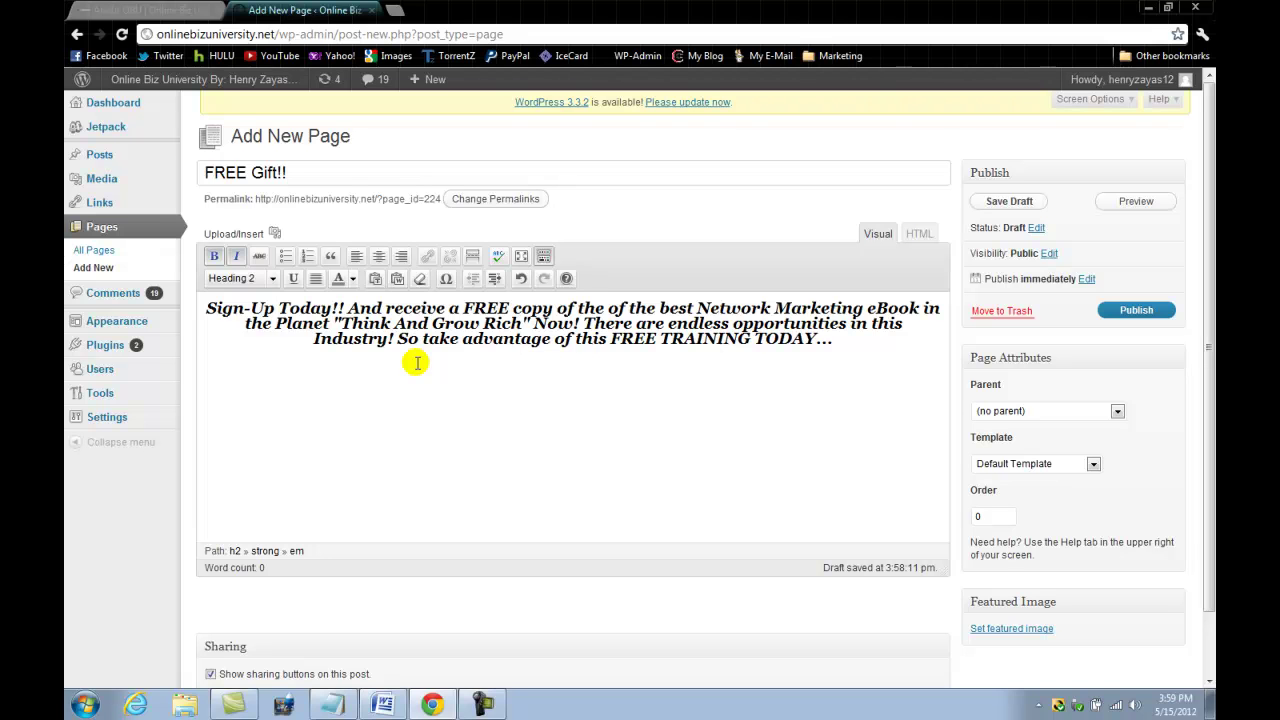
left_click_drag(210, 307, 607, 342)
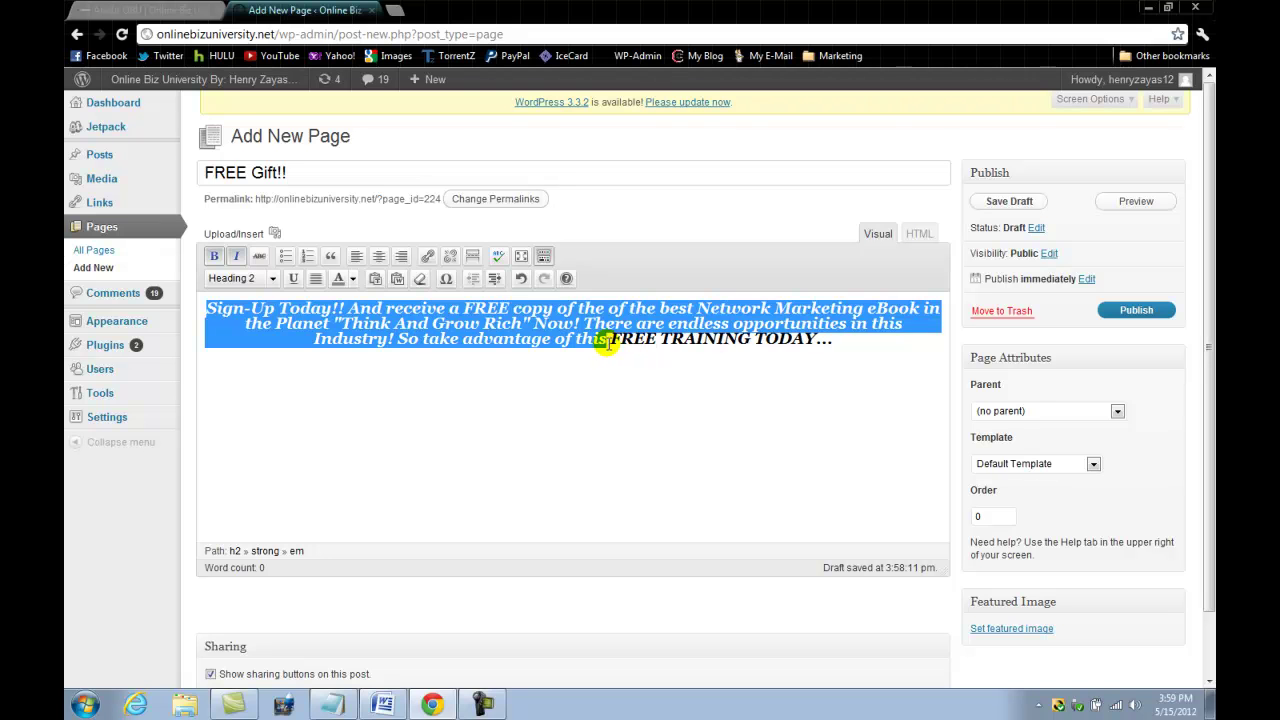
Colour the heading red up to 'this' and the phrase 'FREE TRAINING TODAY...' blue
left_click(353, 278)
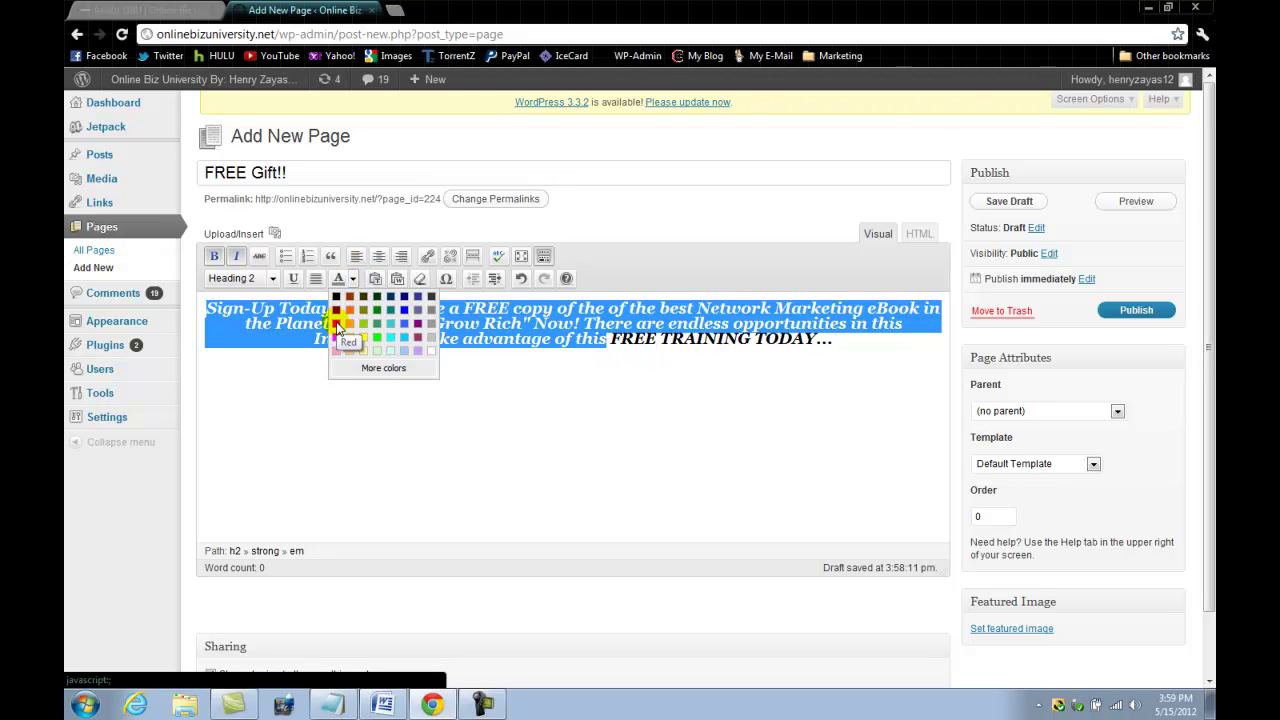
left_click(337, 323)
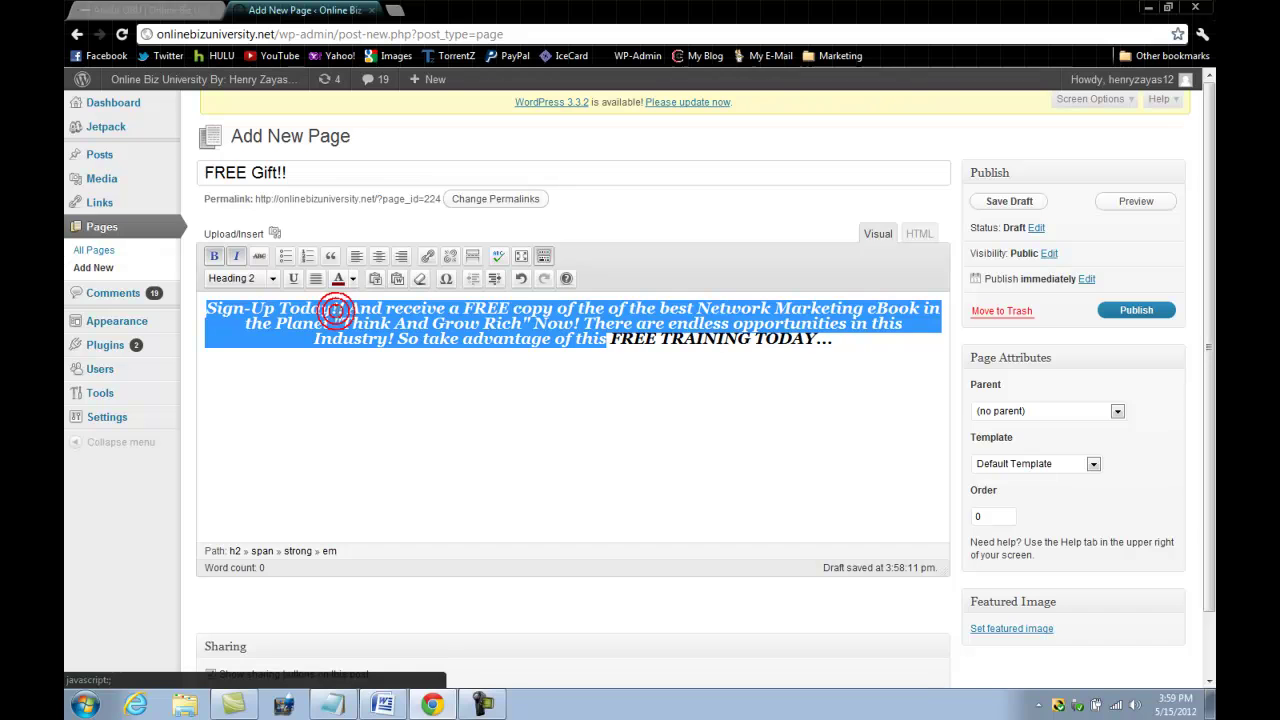
left_click(603, 378)
left_click_drag(610, 340, 832, 340)
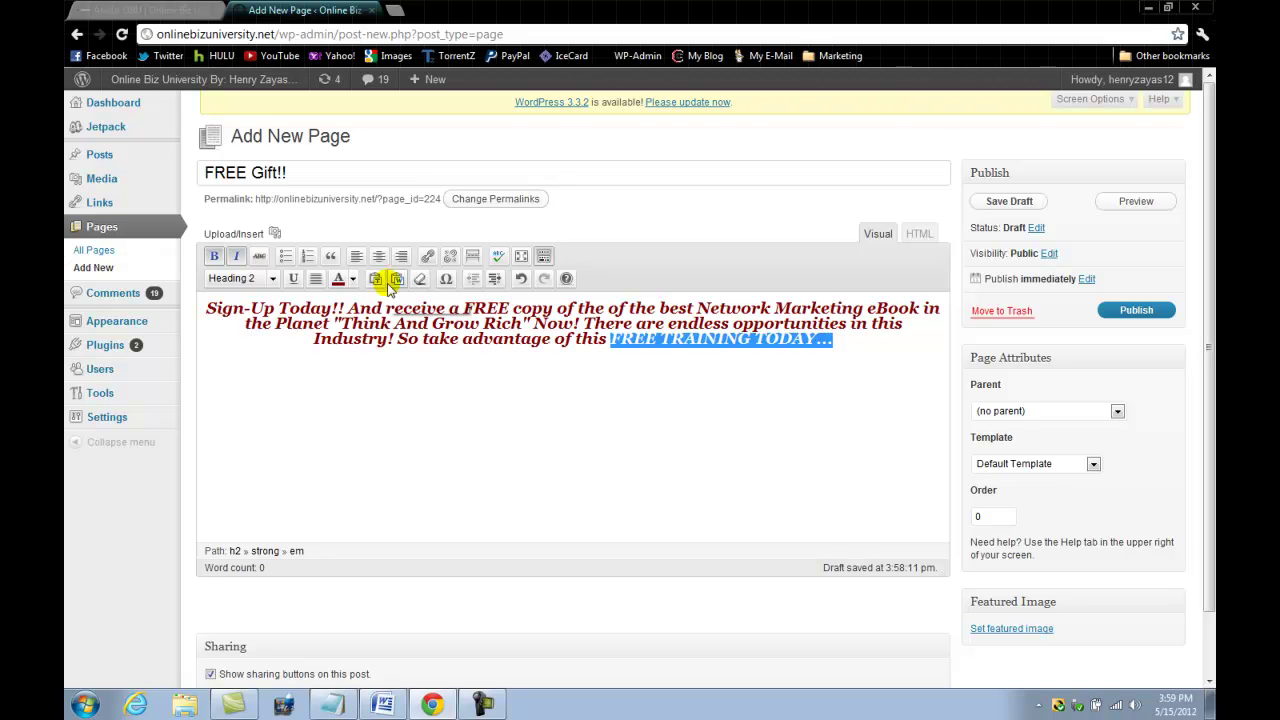
left_click(355, 279)
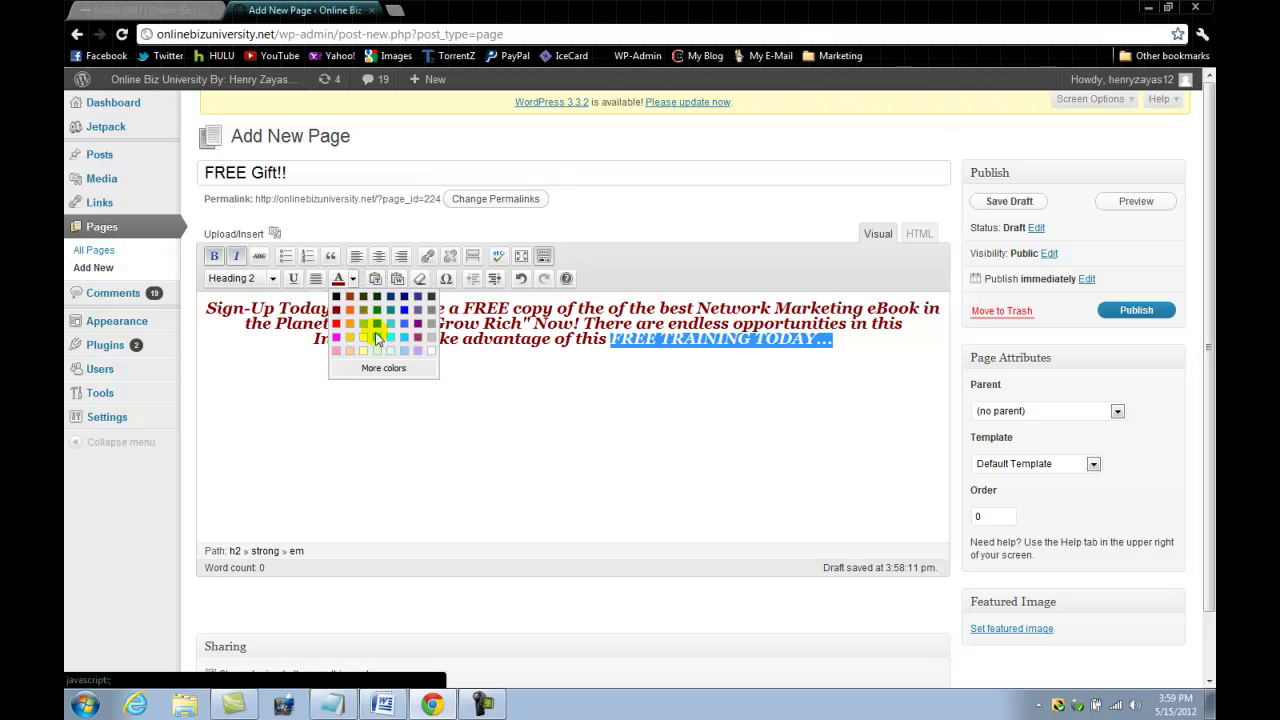
left_click(408, 311)
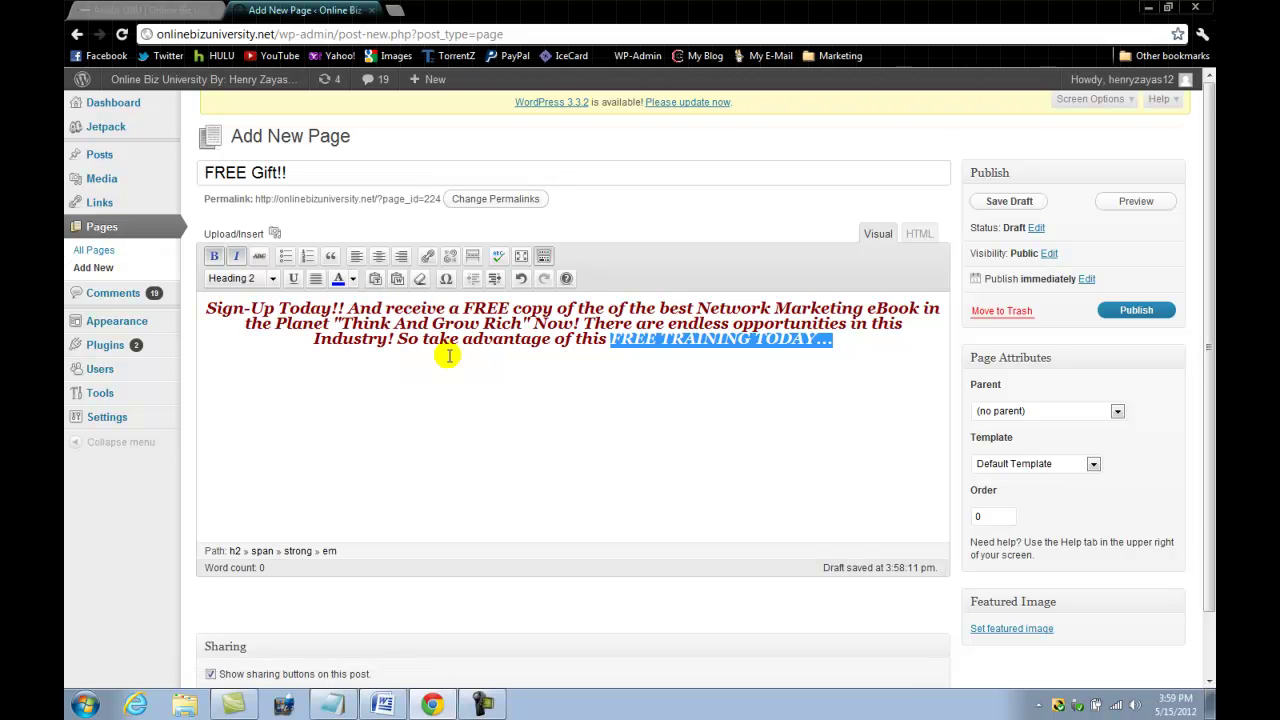
left_click(855, 342)
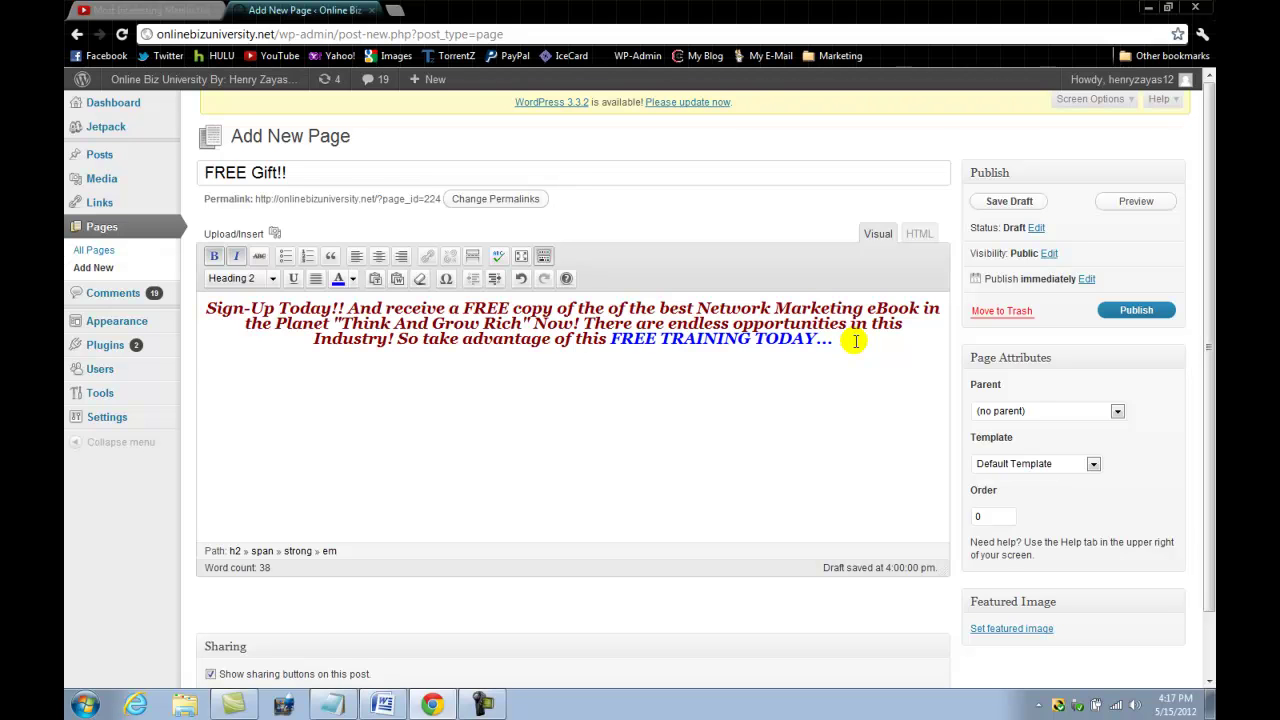
Add a new empty line below the red and blue heading and center-align it
key("Return")
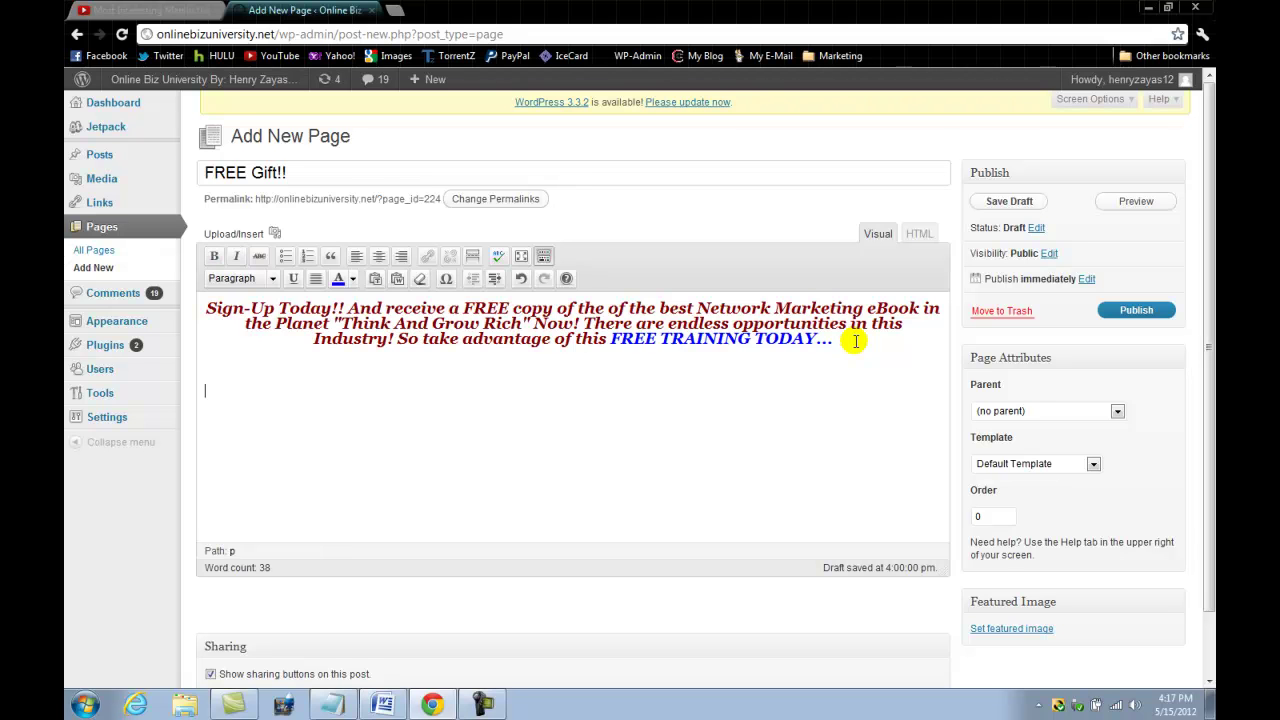
left_click(380, 257)
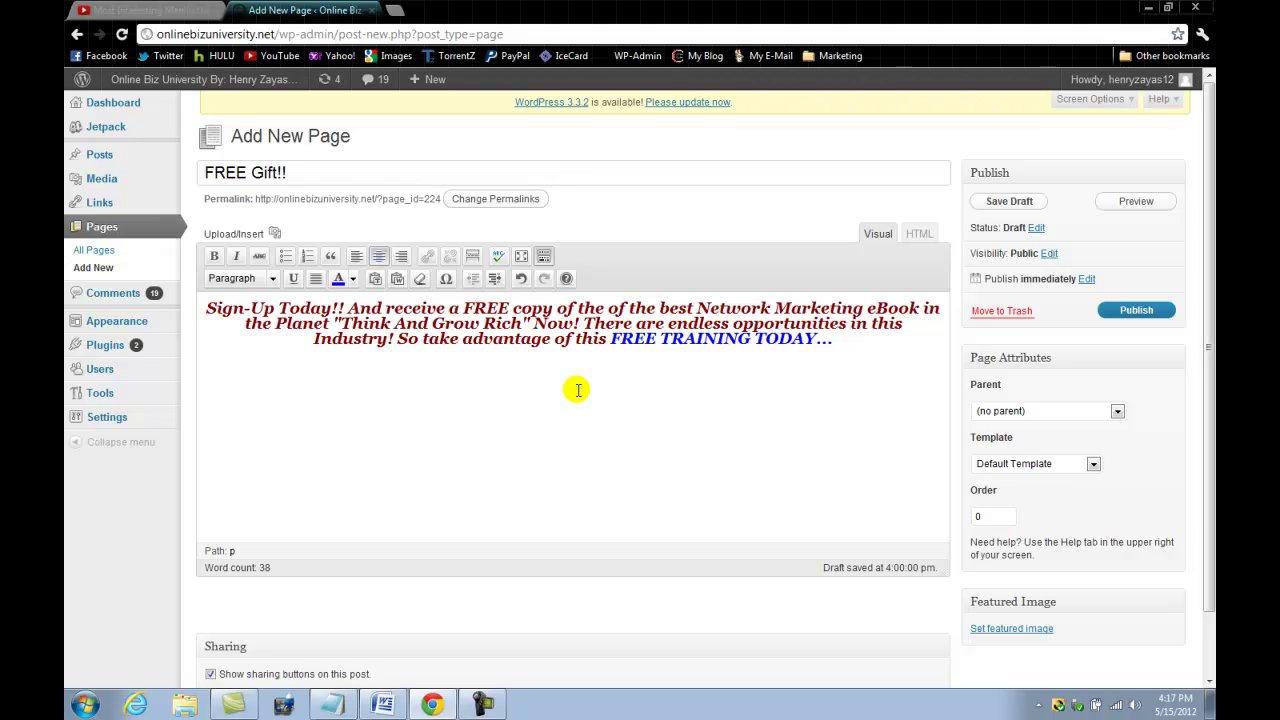
left_click(578, 390)
left_click(378, 257)
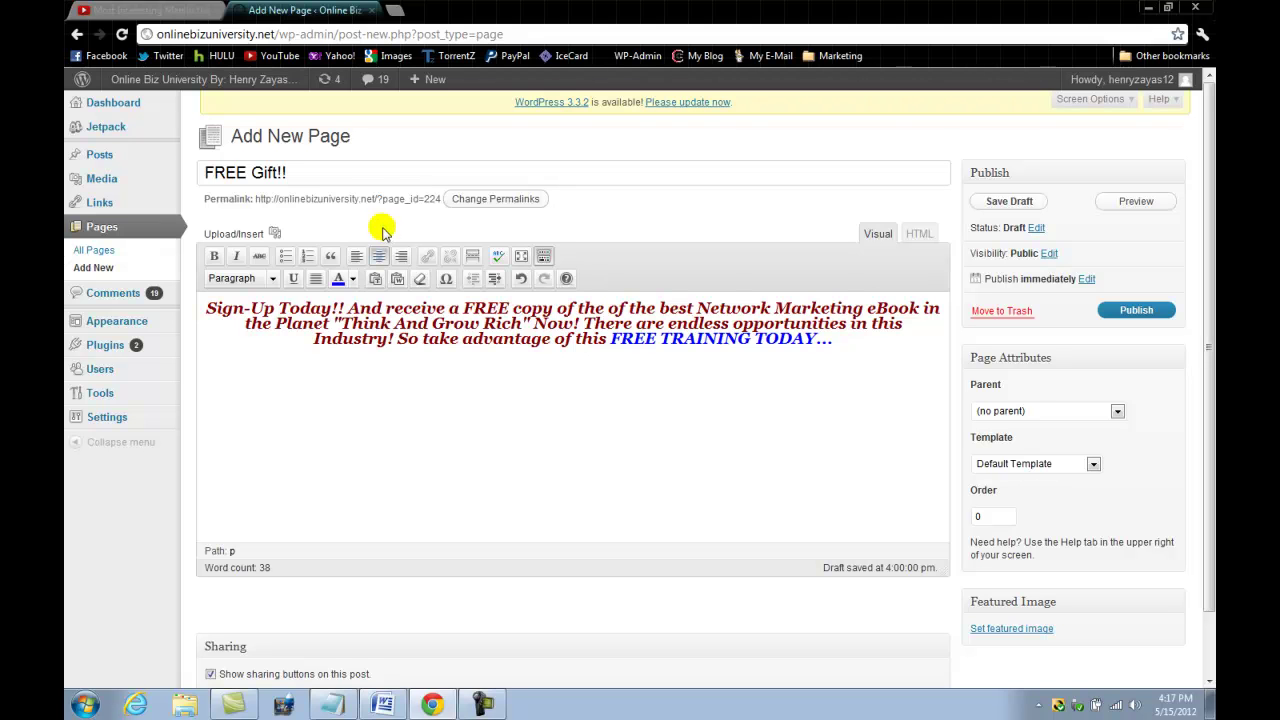
Upload the Think_Grow_Rich_E-Book_Cover image from the computer through the Add Media window
left_click(276, 234)
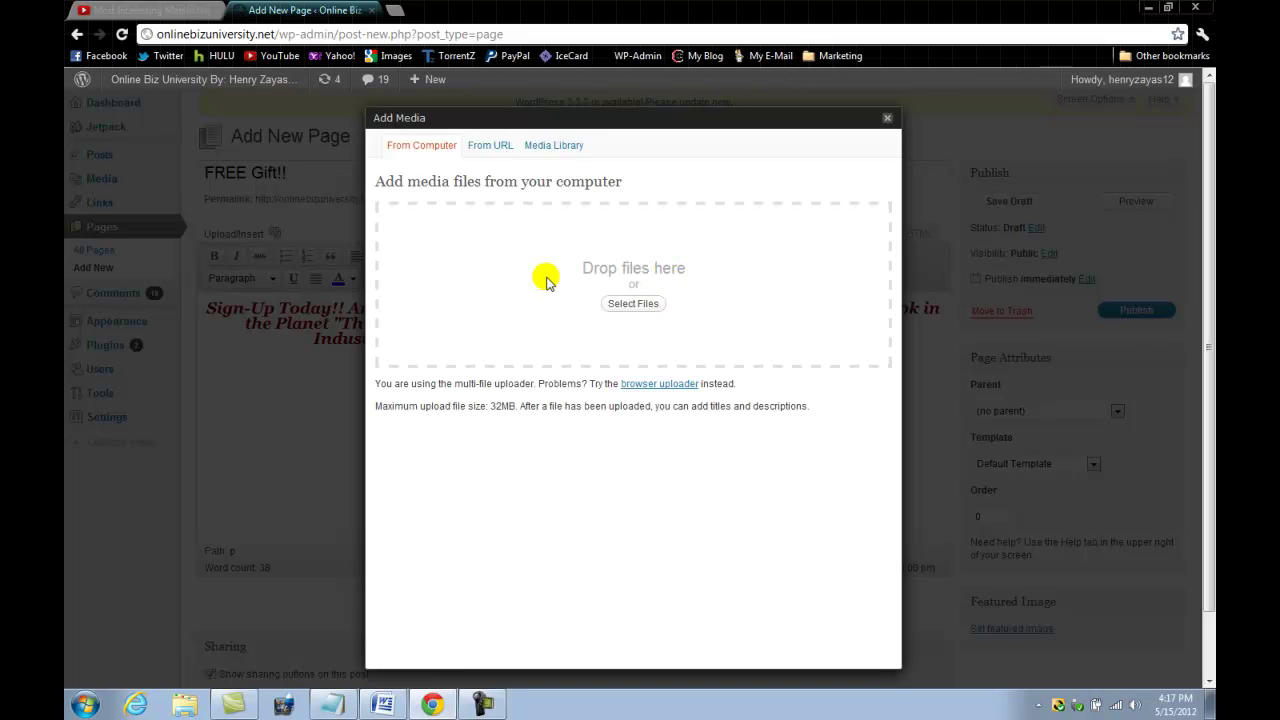
left_click(640, 306)
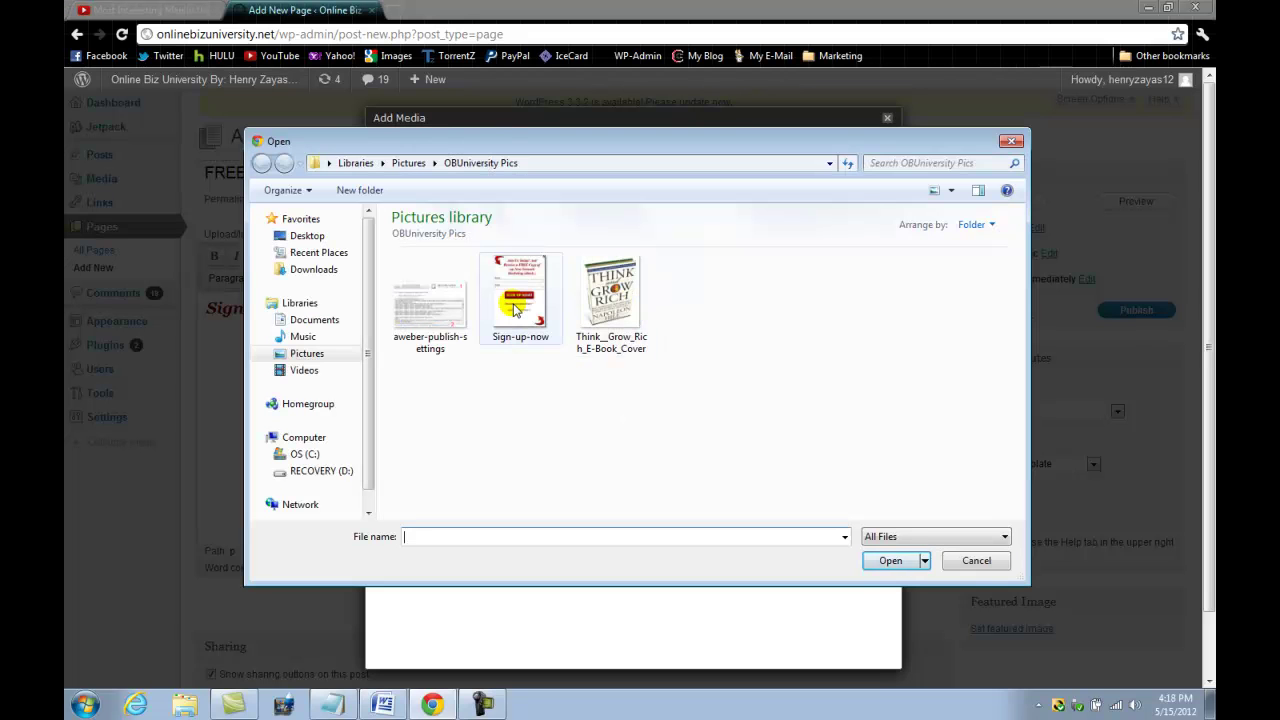
double_click(585, 303)
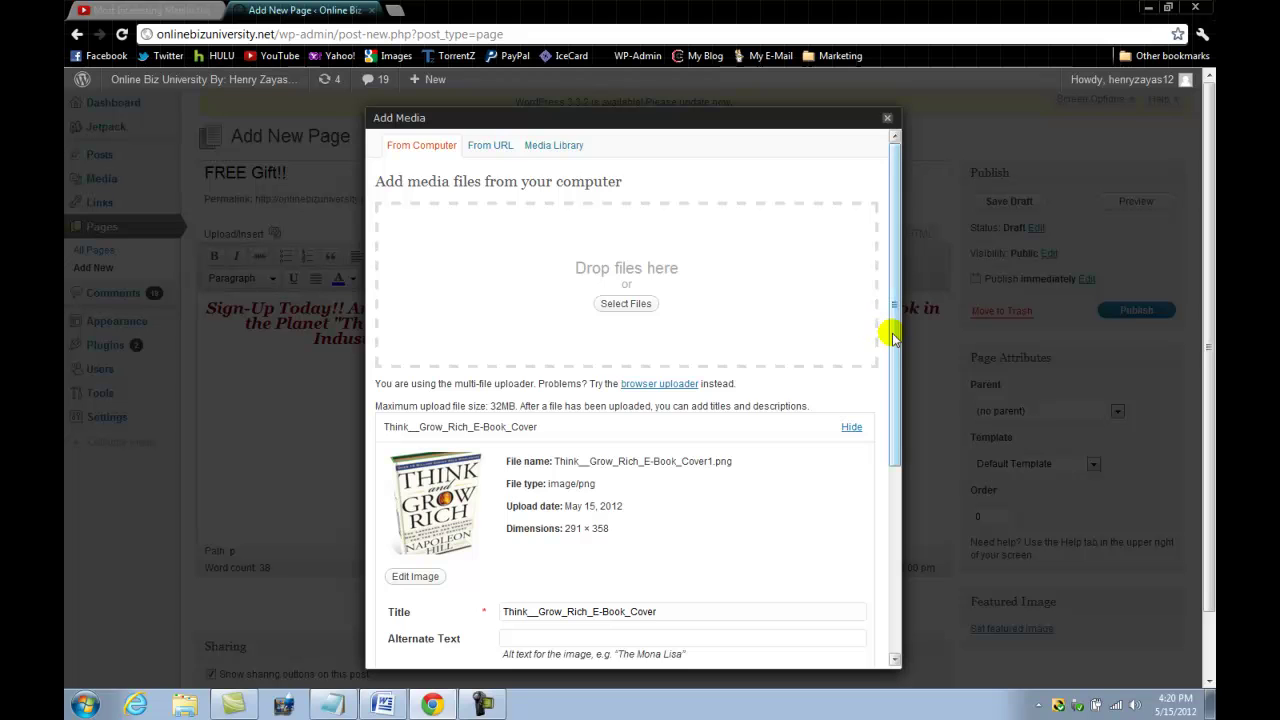
Review the cover image's title, caption and description fields
left_click_drag(892, 336, 920, 455)
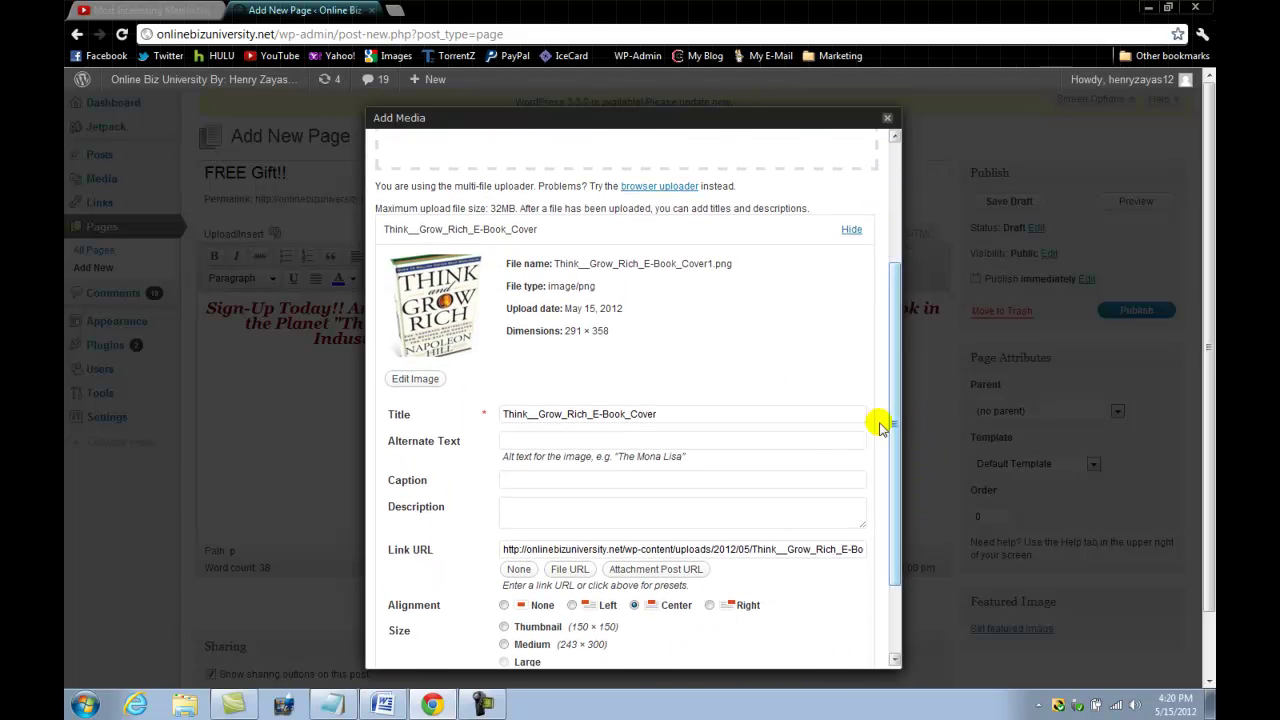
double_click(667, 413)
left_click(667, 413)
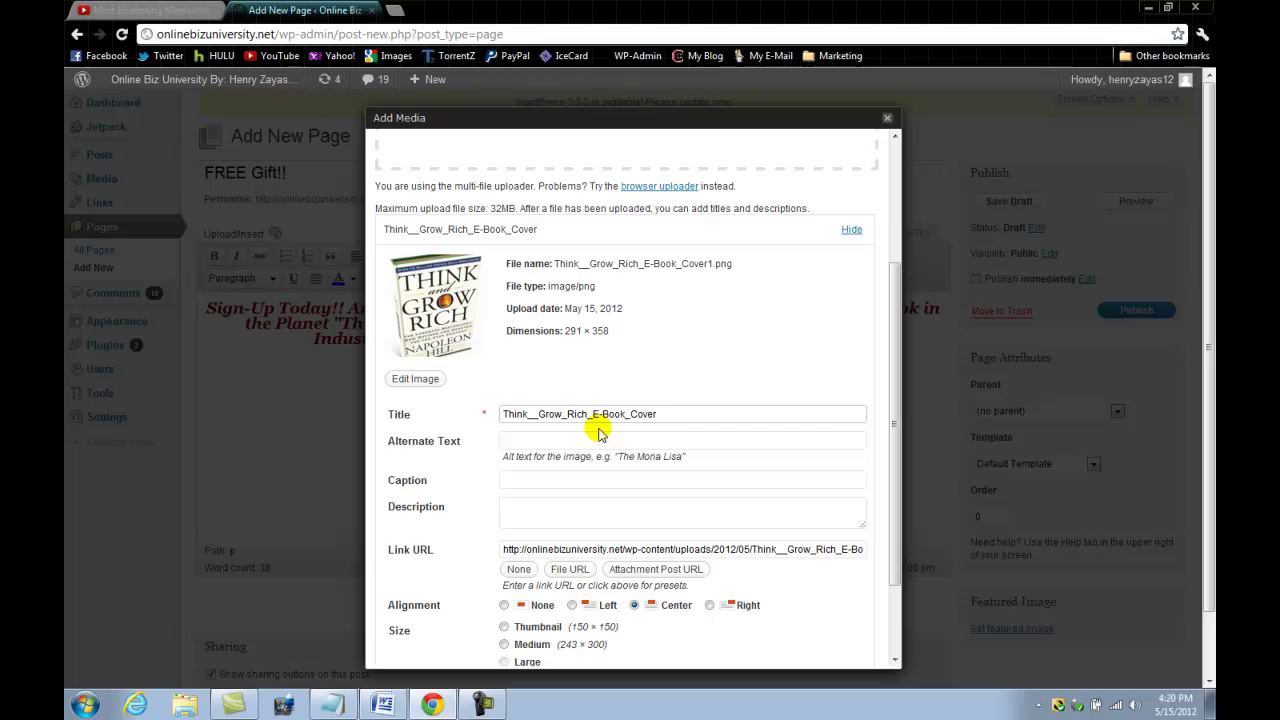
left_click(548, 482)
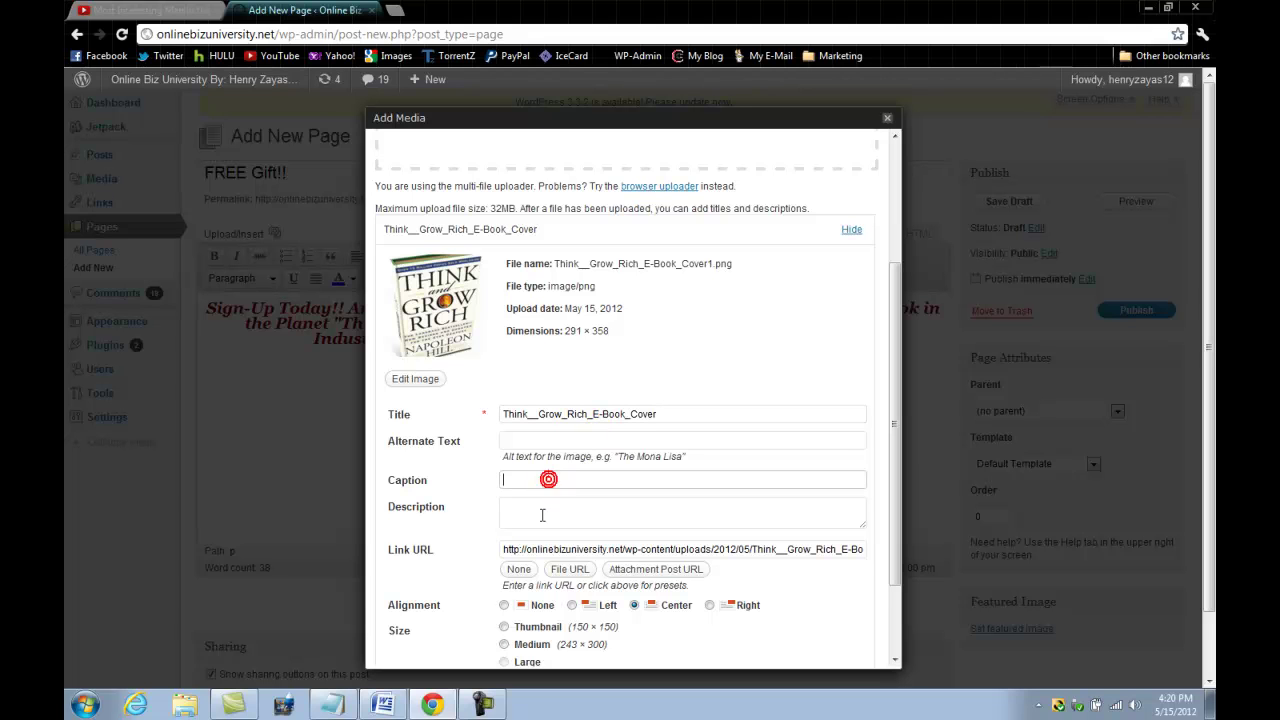
left_click(537, 515)
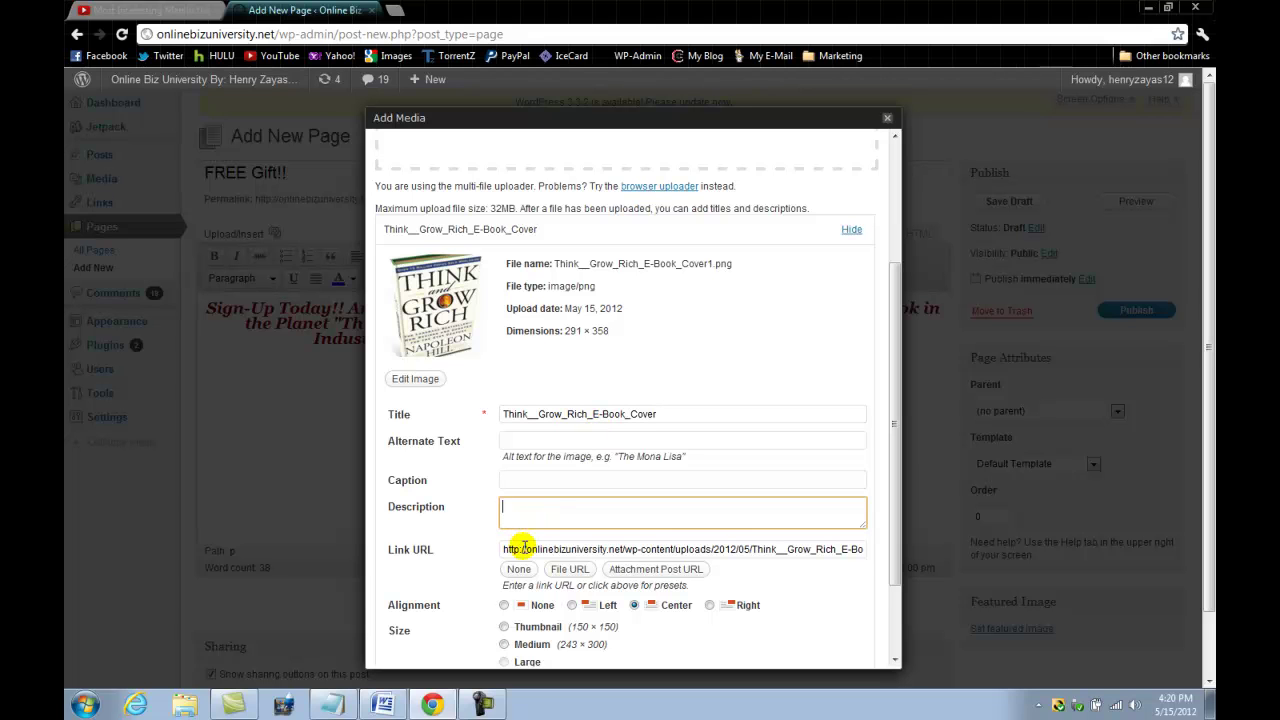
Clear the image's link URL and insert it centered at full size (291 × 358)
left_click(522, 546)
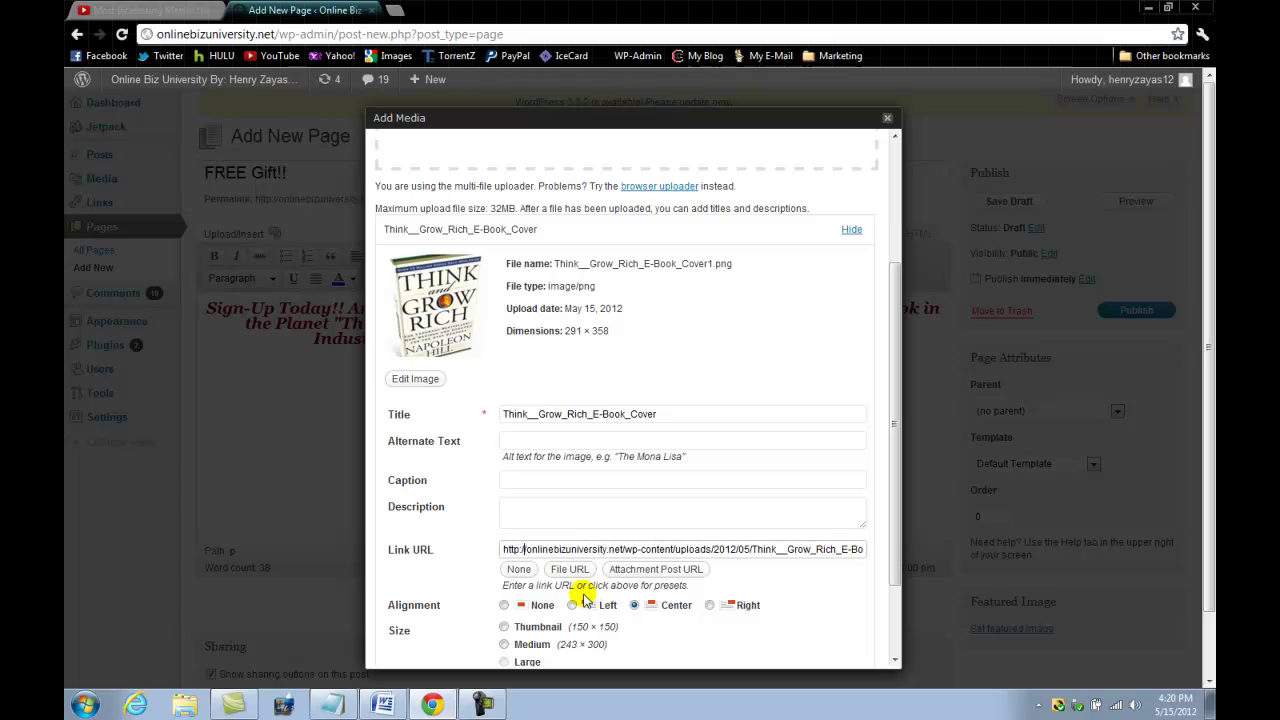
triple_click(633, 548)
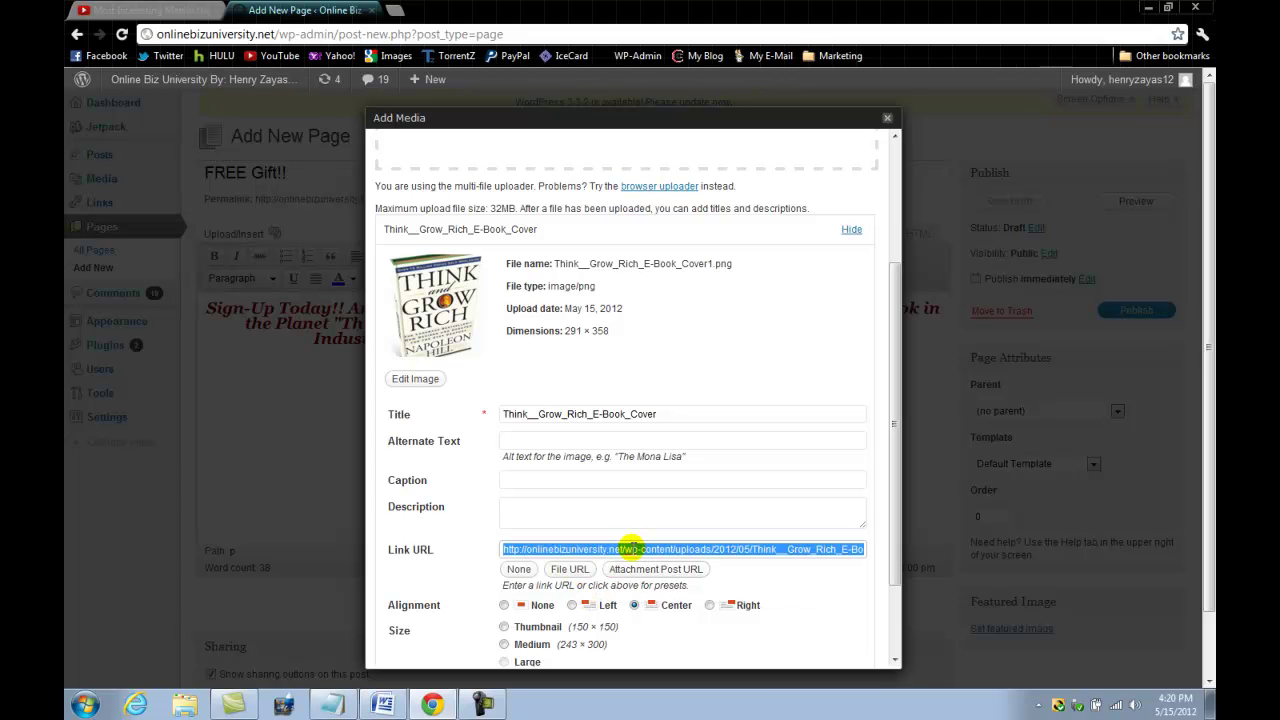
key("BackSpace")
scroll(633, 548, "down", 3)
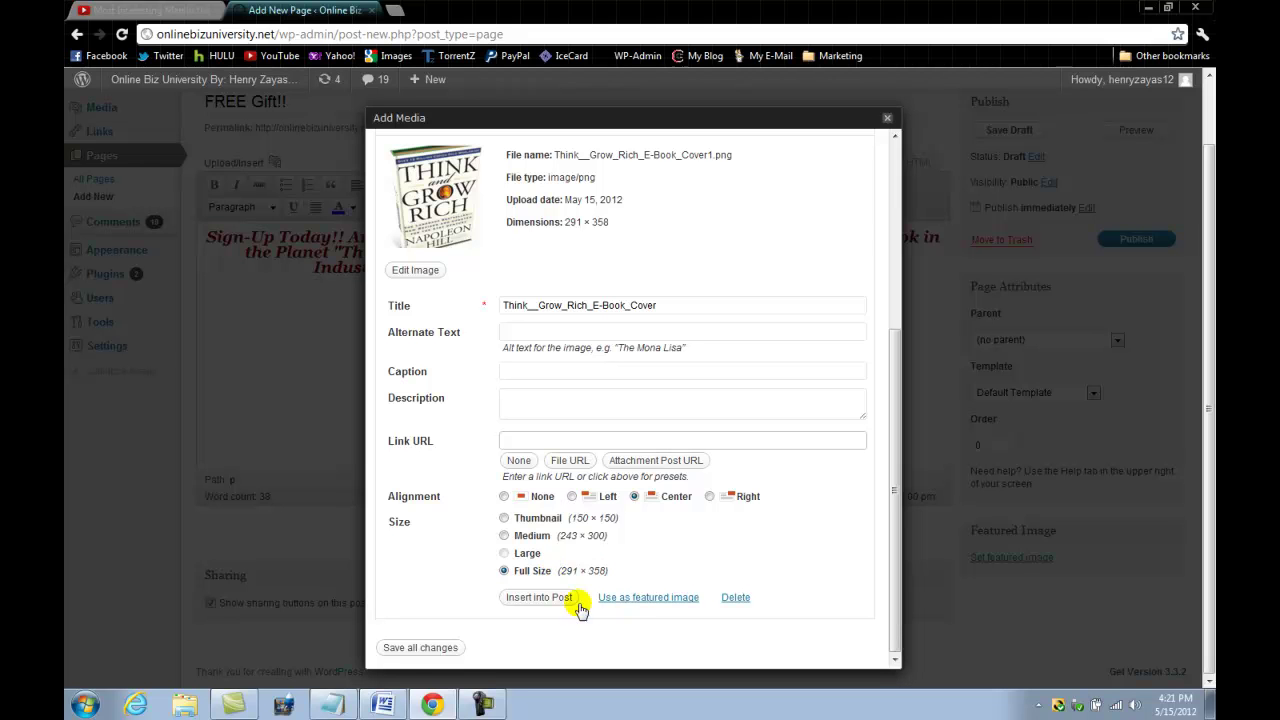
left_click(562, 597)
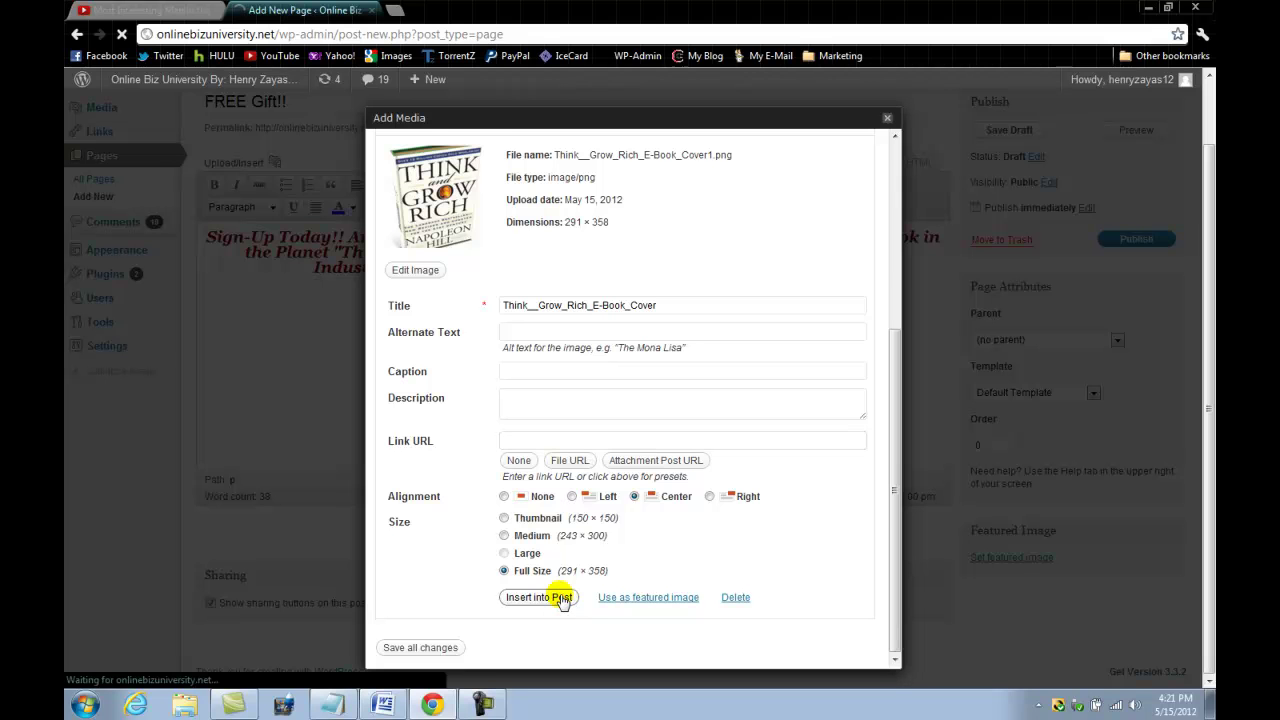